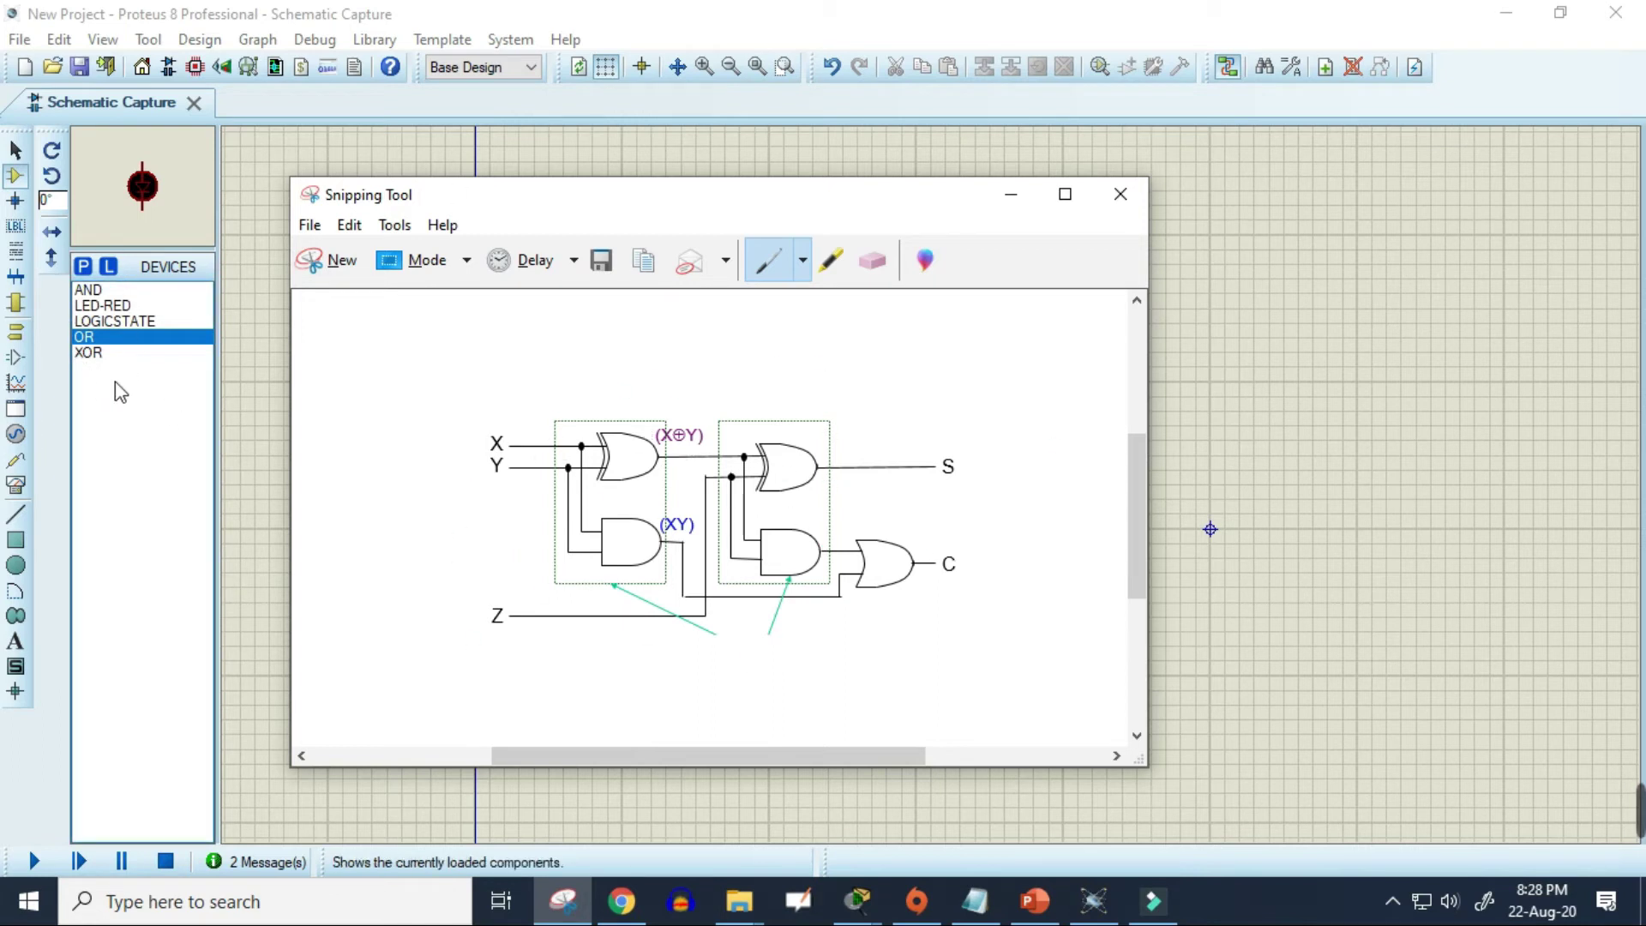
Bring up the reference logic diagram in Snipping Tool and compare its gates and X, Y, Z inputs with the schematic
{"action": "left_click", "coordinate": [83, 267]}
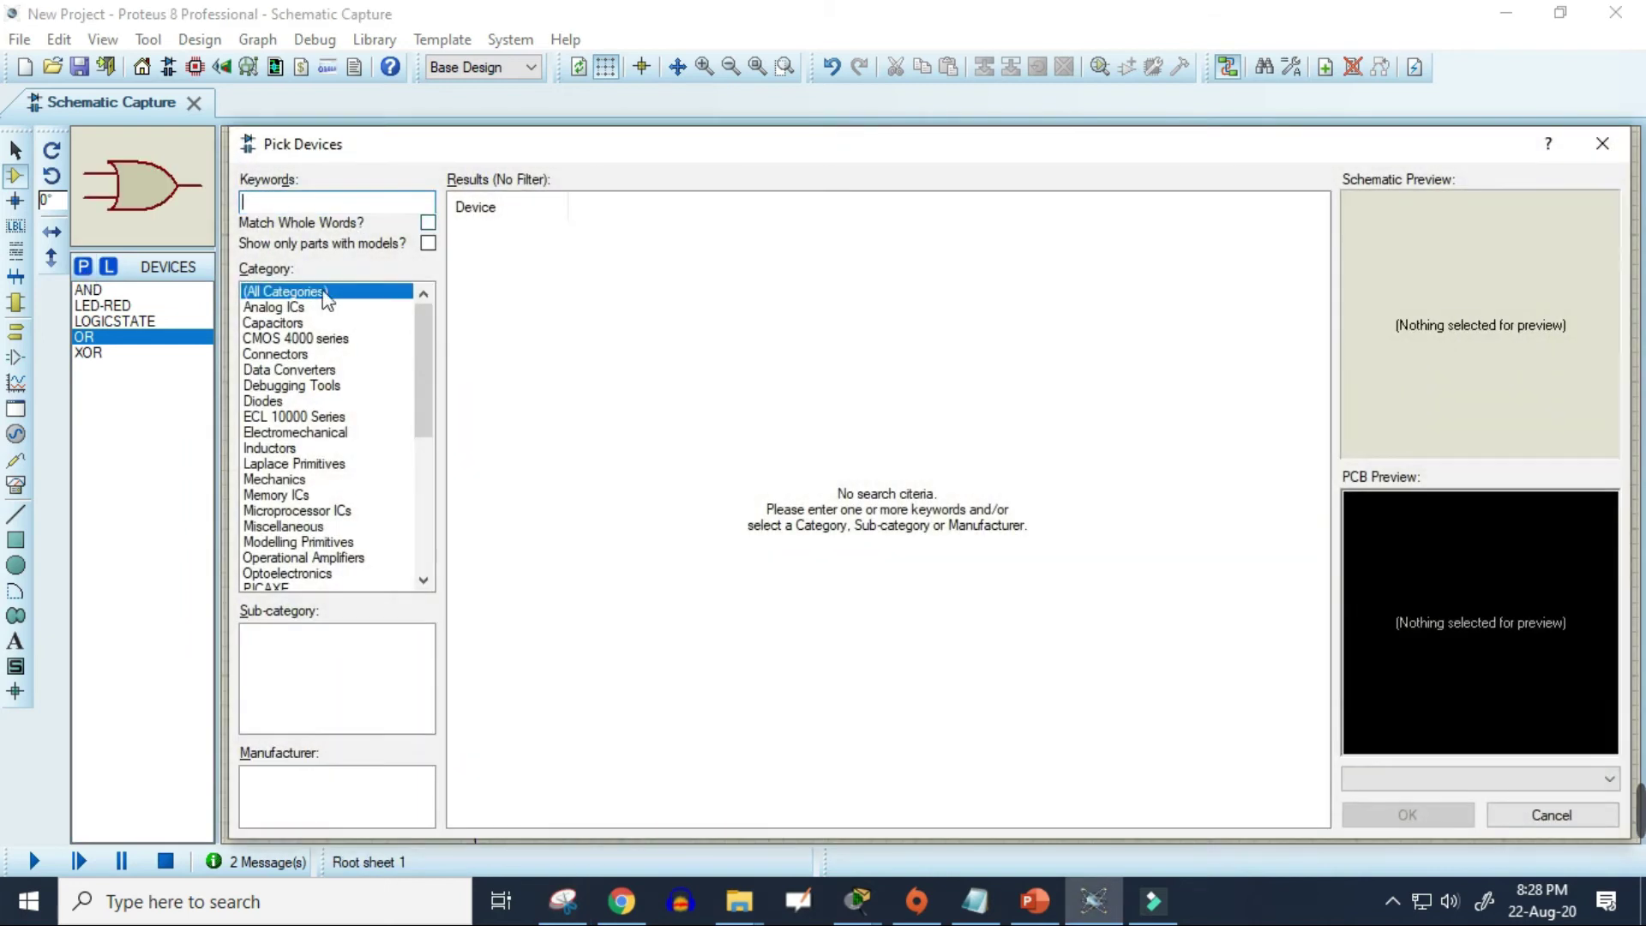
{"action": "left_click", "coordinate": [1547, 816]}
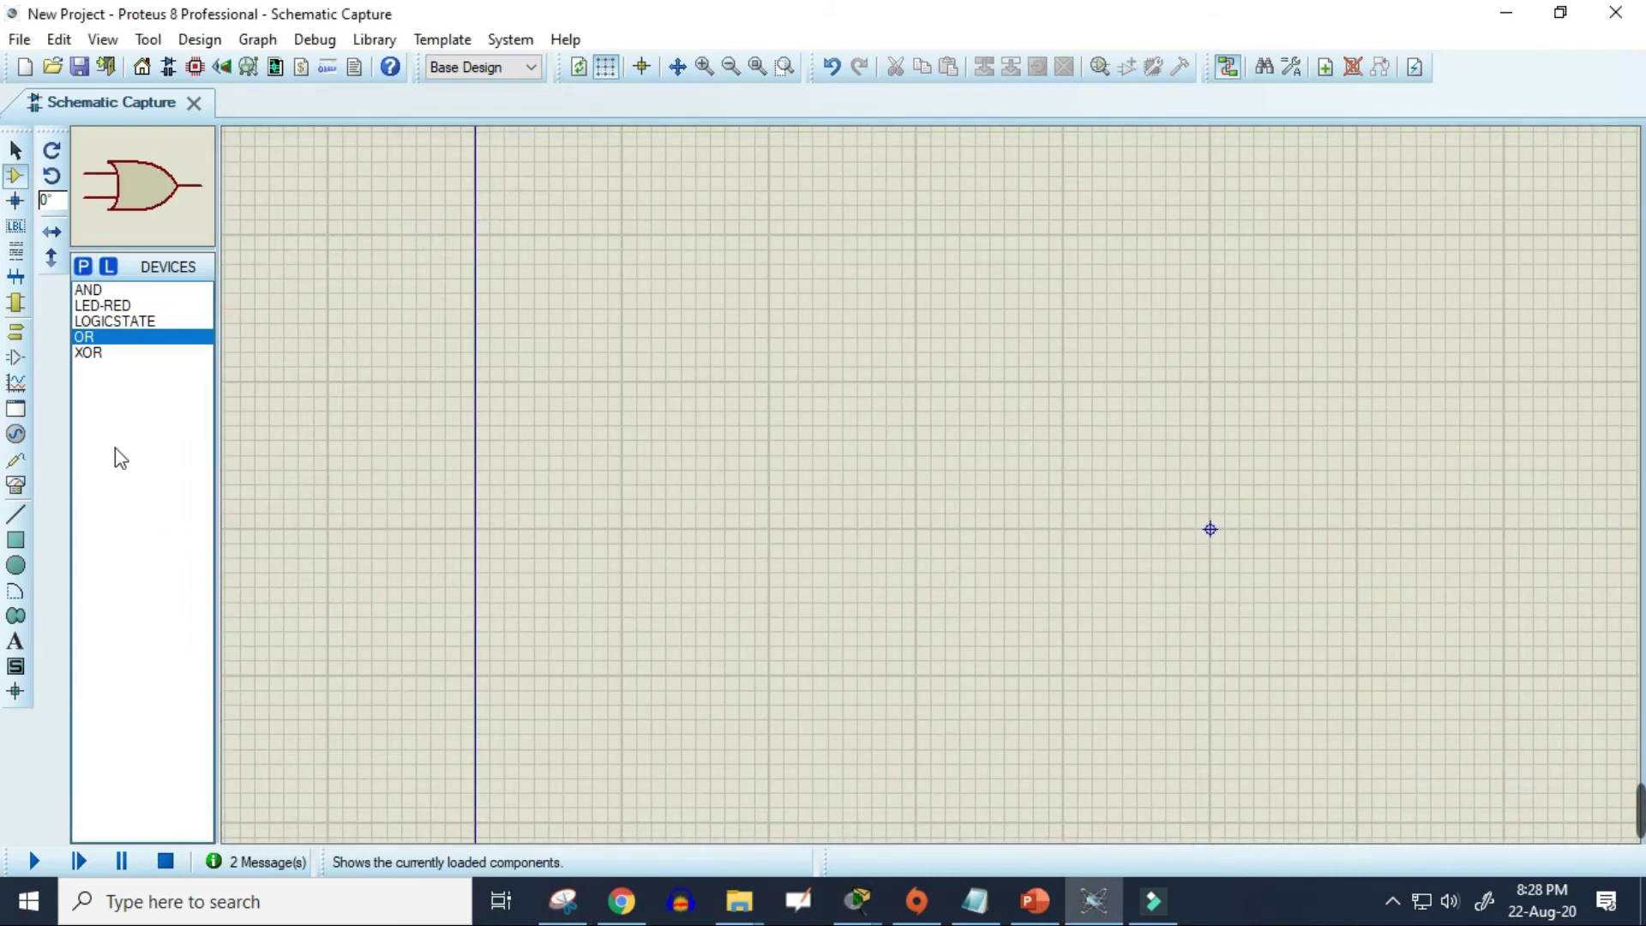
{"action": "left_click", "coordinate": [559, 908]}
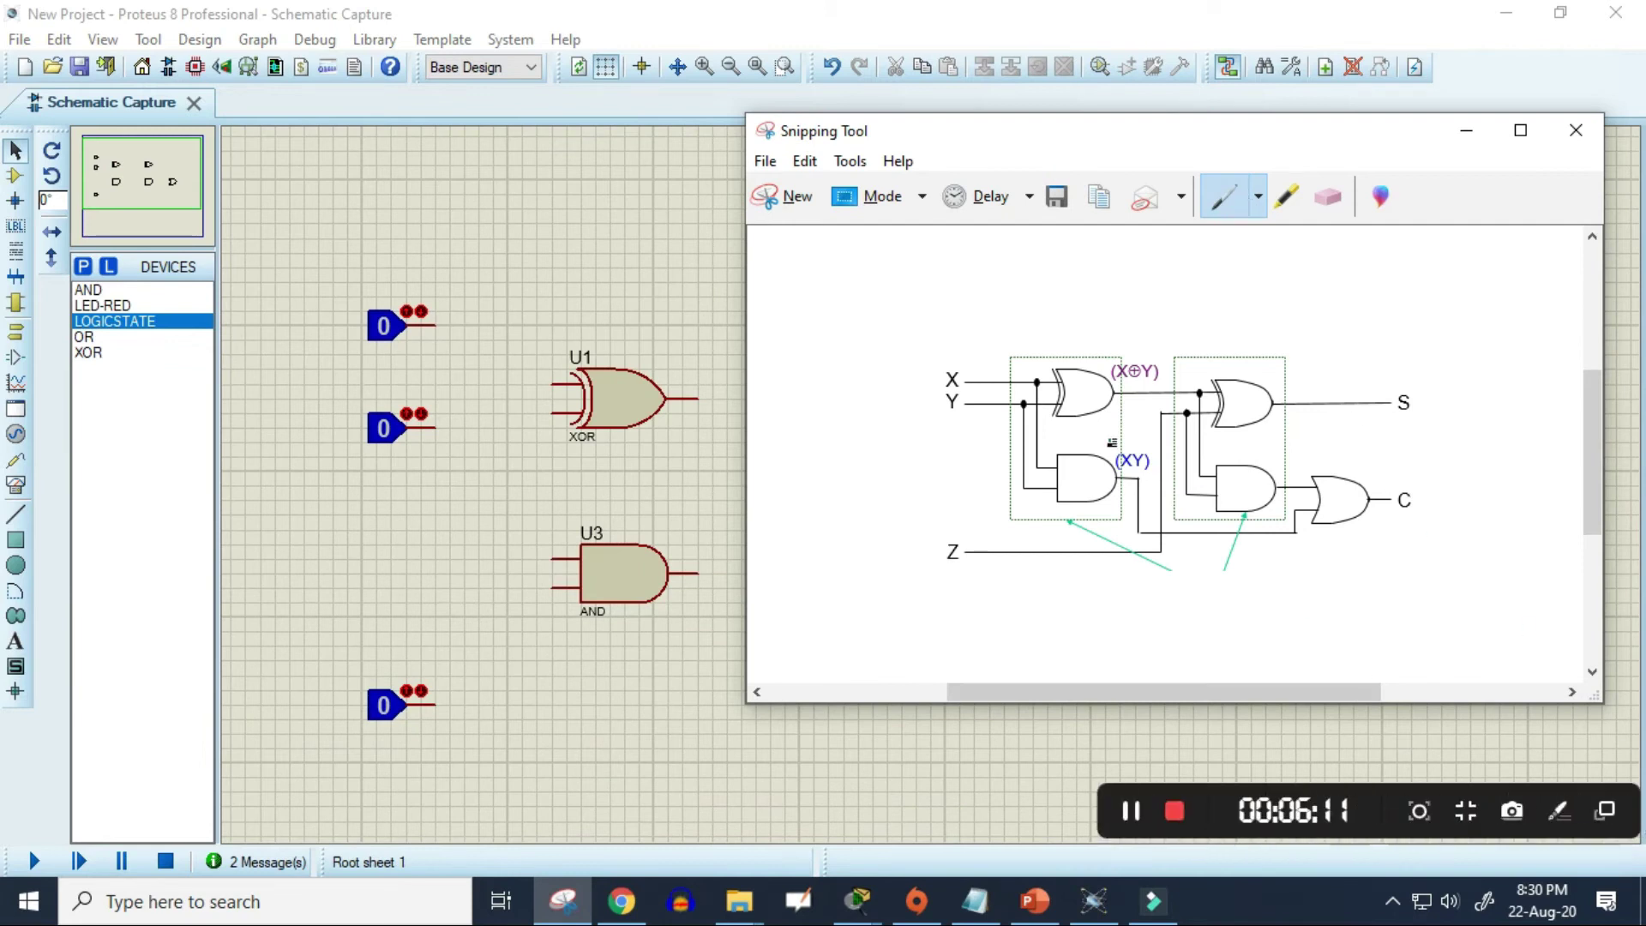
{"action": "left_click_drag", "start_coordinate": [999, 121], "coordinate": [885, 152]}
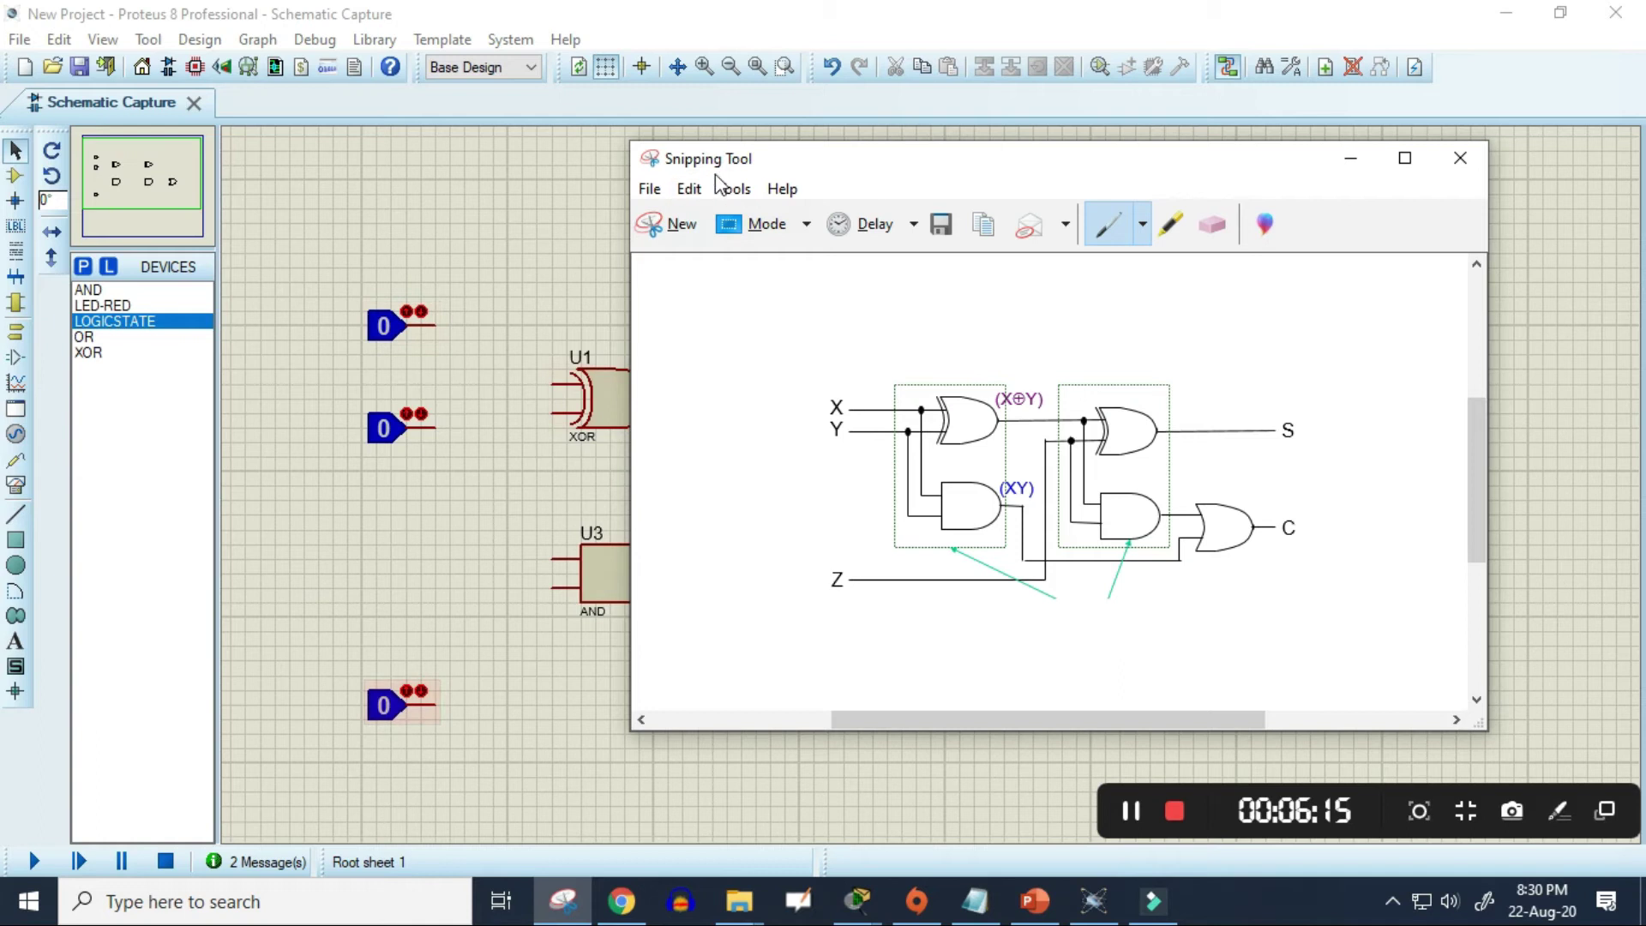
{"action": "left_click_drag", "start_coordinate": [725, 169], "coordinate": [811, 490]}
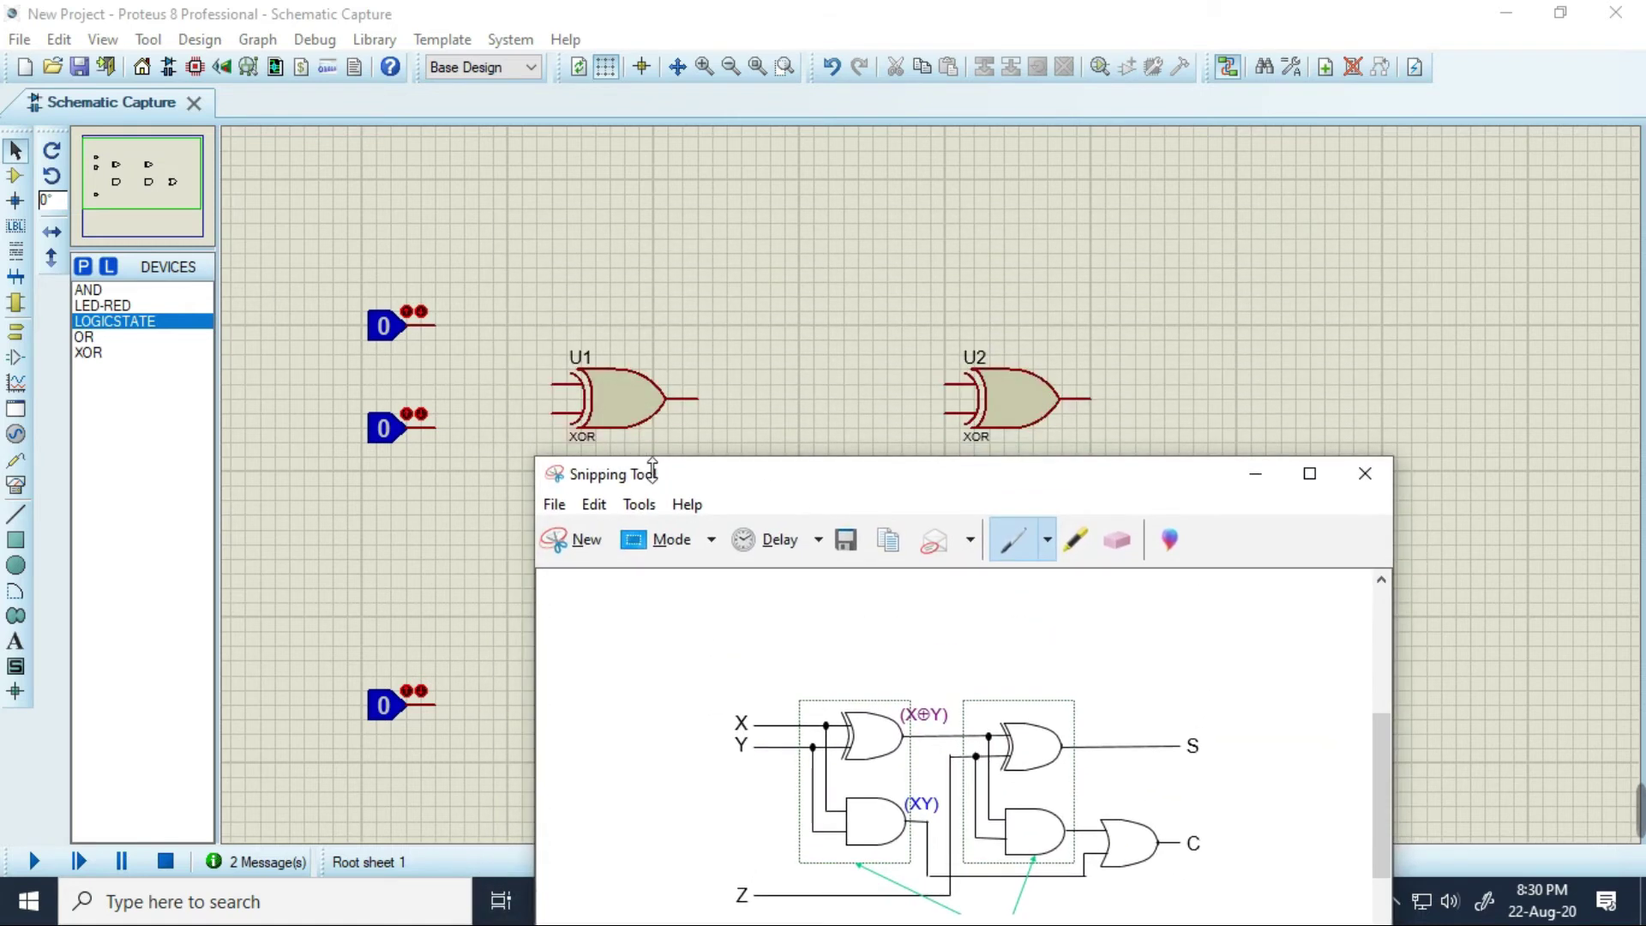
{"action": "left_click_drag", "start_coordinate": [652, 467], "coordinate": [855, 159]}
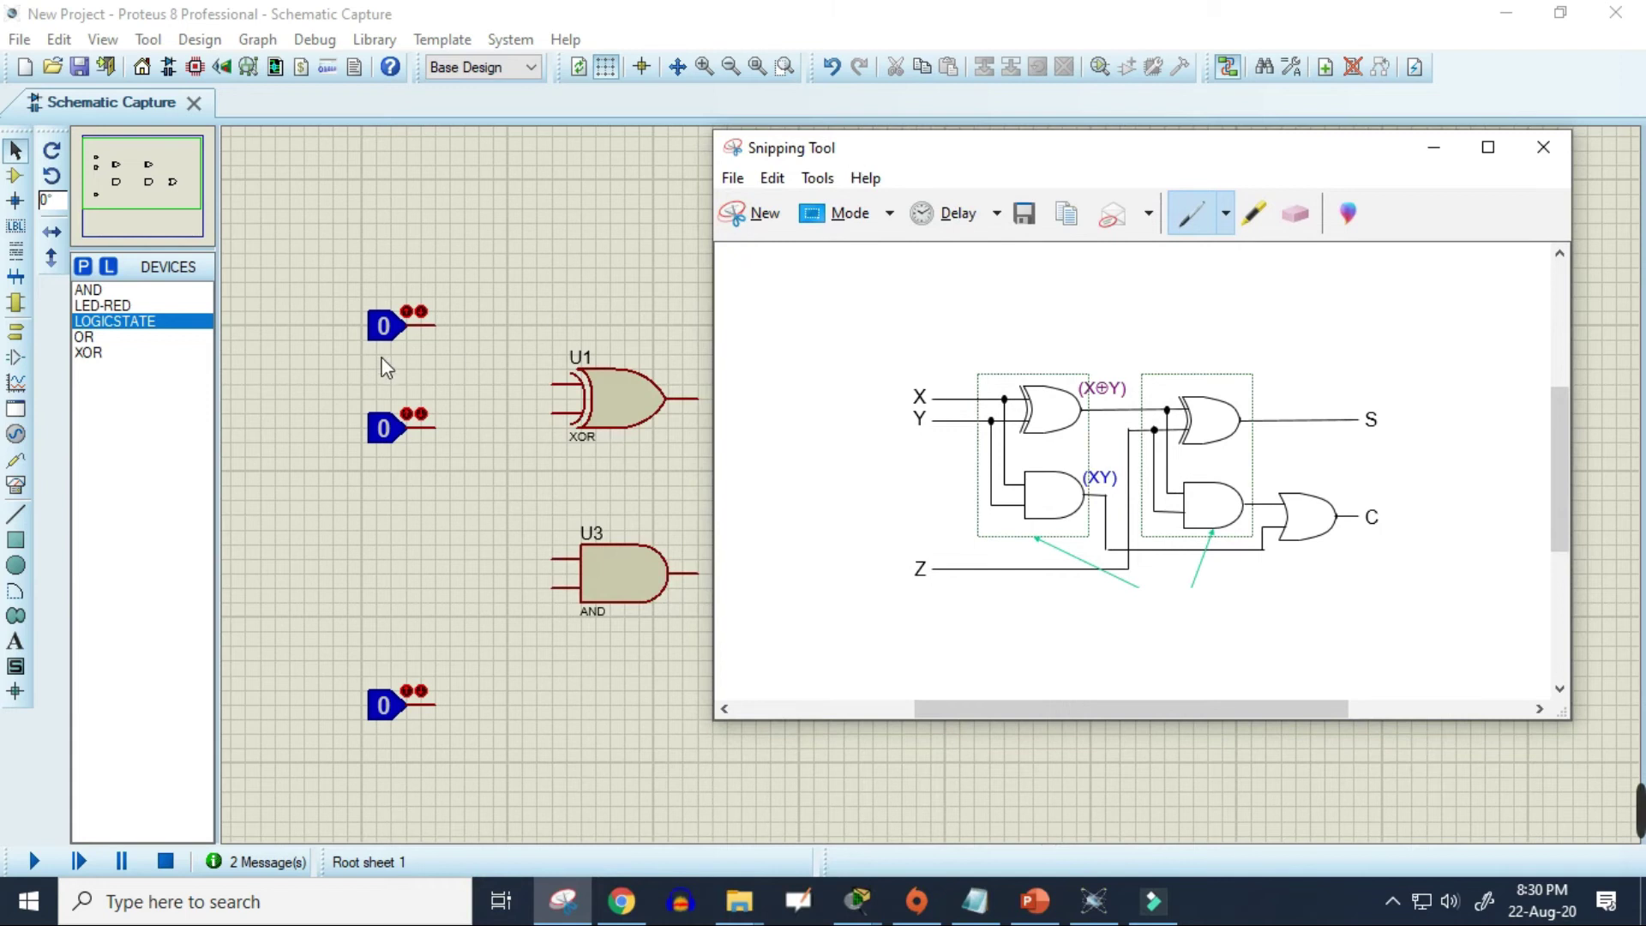
Wire the upper two logic states to the two inputs of XOR gate U1
{"action": "left_click", "coordinate": [451, 317]}
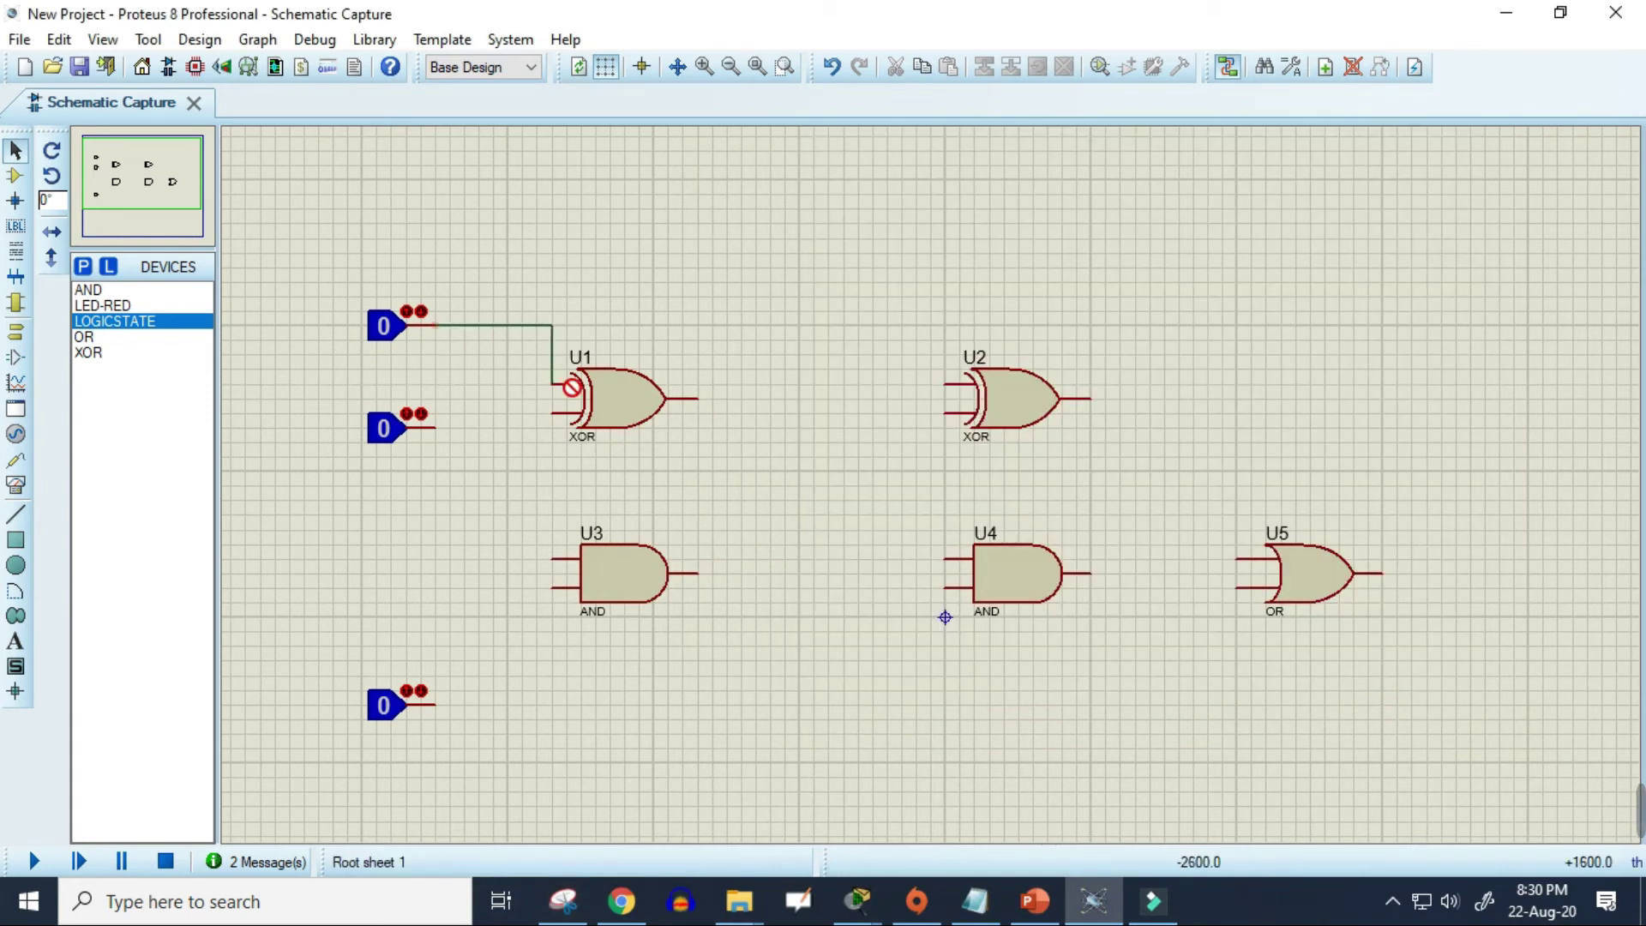
{"action": "left_click", "coordinate": [553, 383]}
{"action": "left_click", "coordinate": [434, 427]}
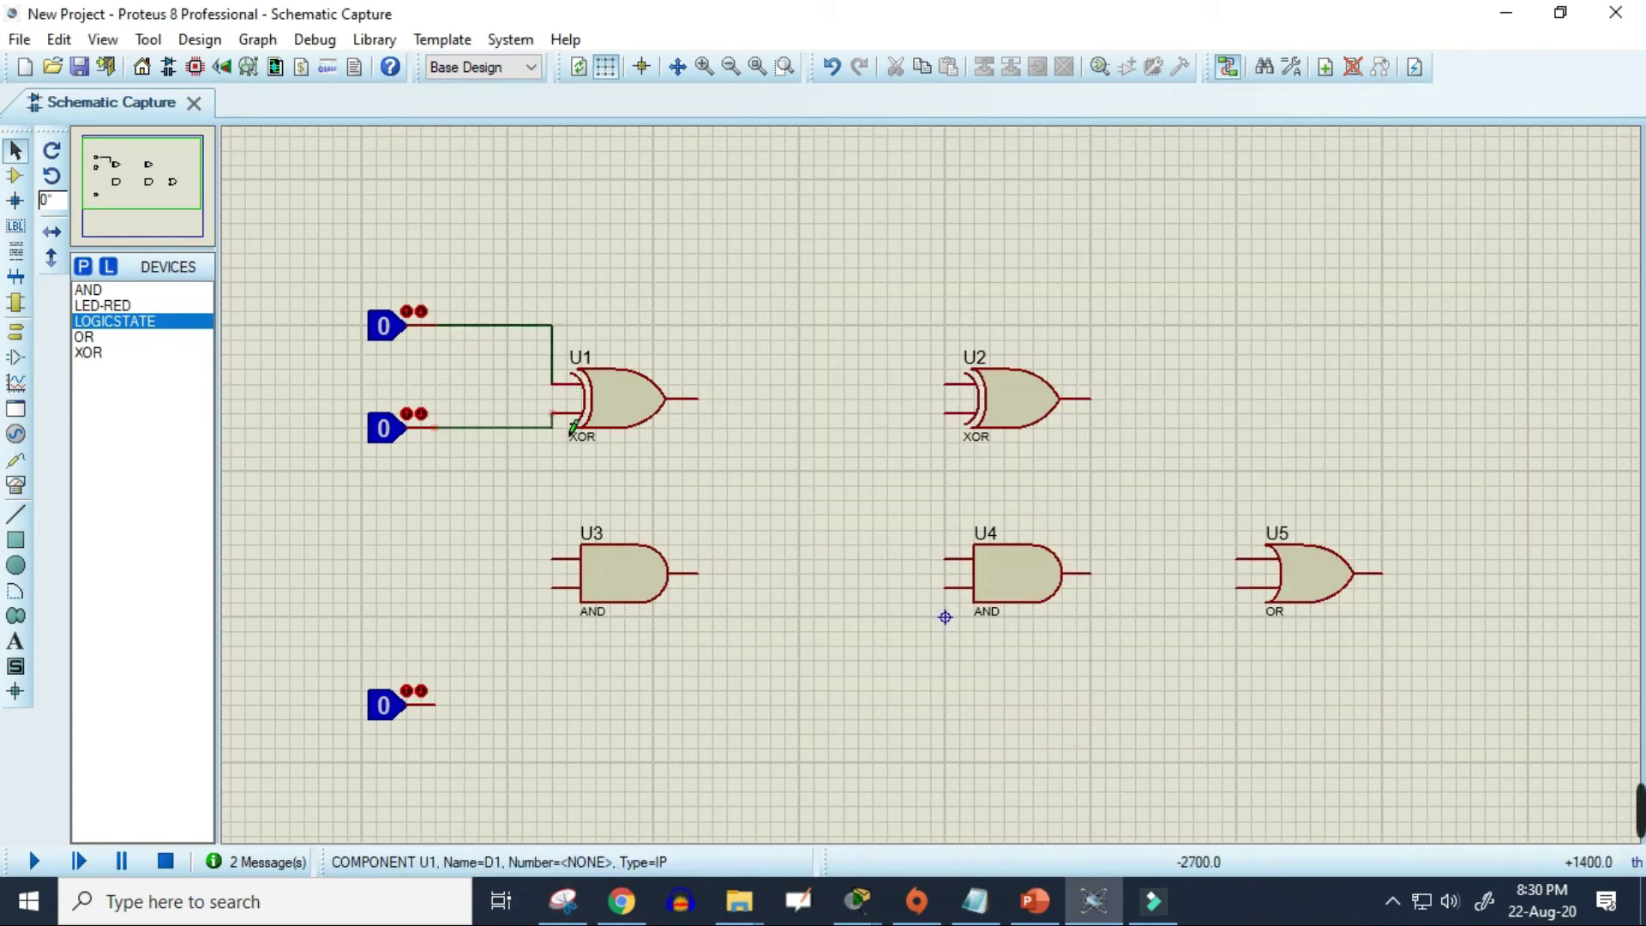
{"action": "left_click", "coordinate": [553, 413]}
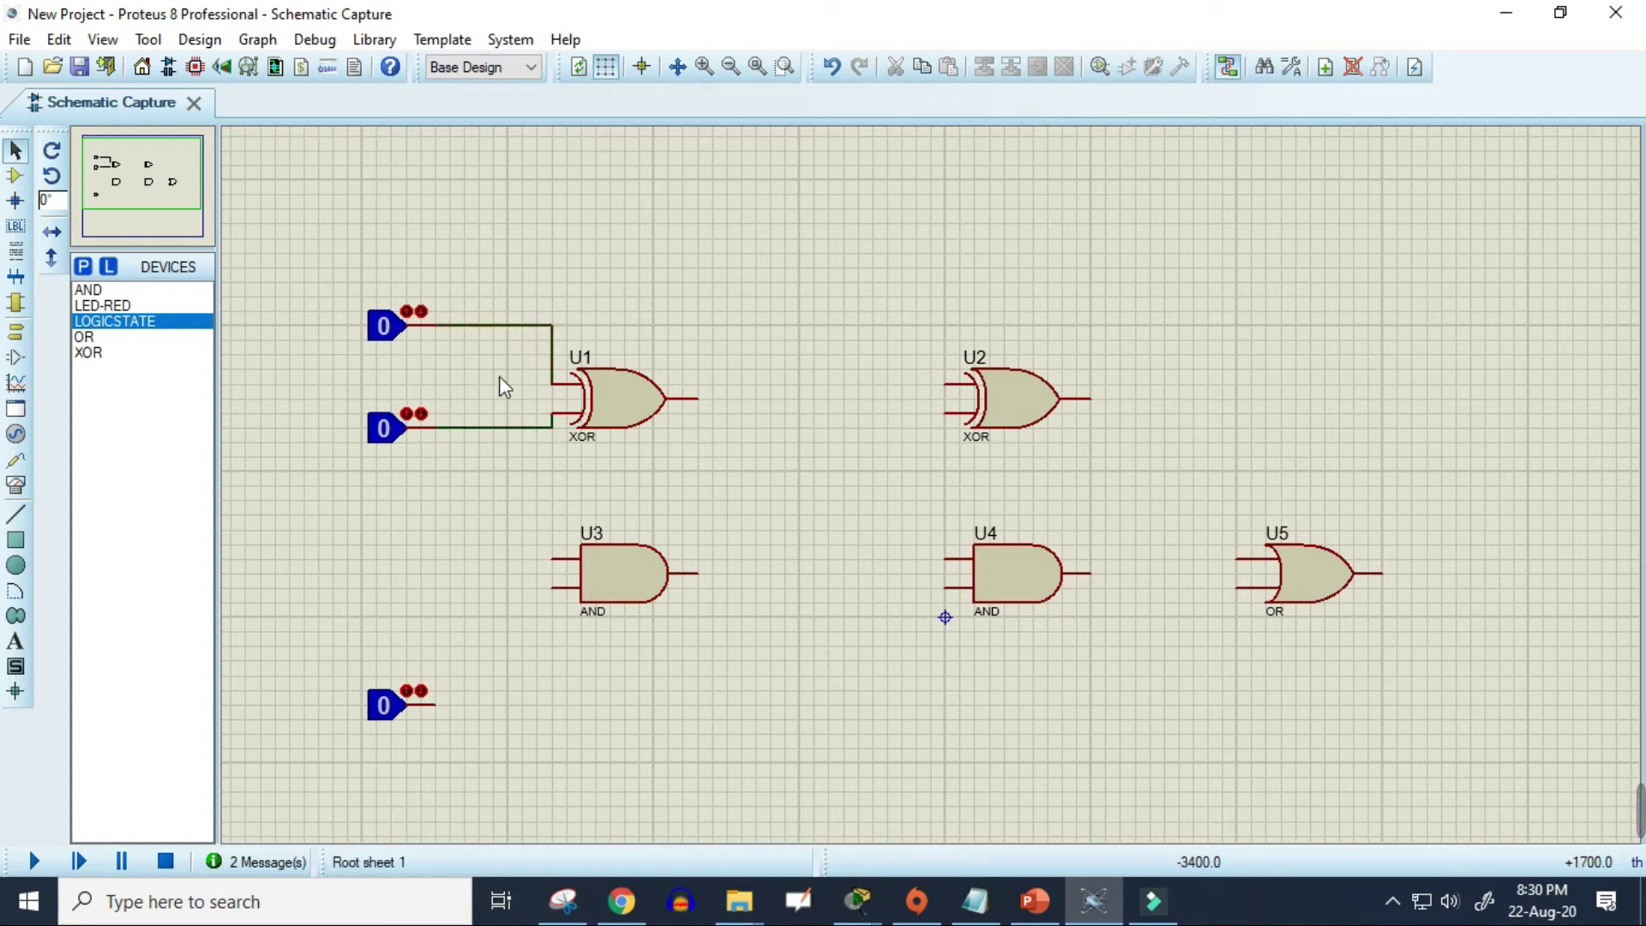
Wire AND gate U3's upper input to the first logic state's wire and its lower input to the second's
{"action": "left_click", "coordinate": [552, 557]}
{"action": "left_click", "coordinate": [521, 326]}
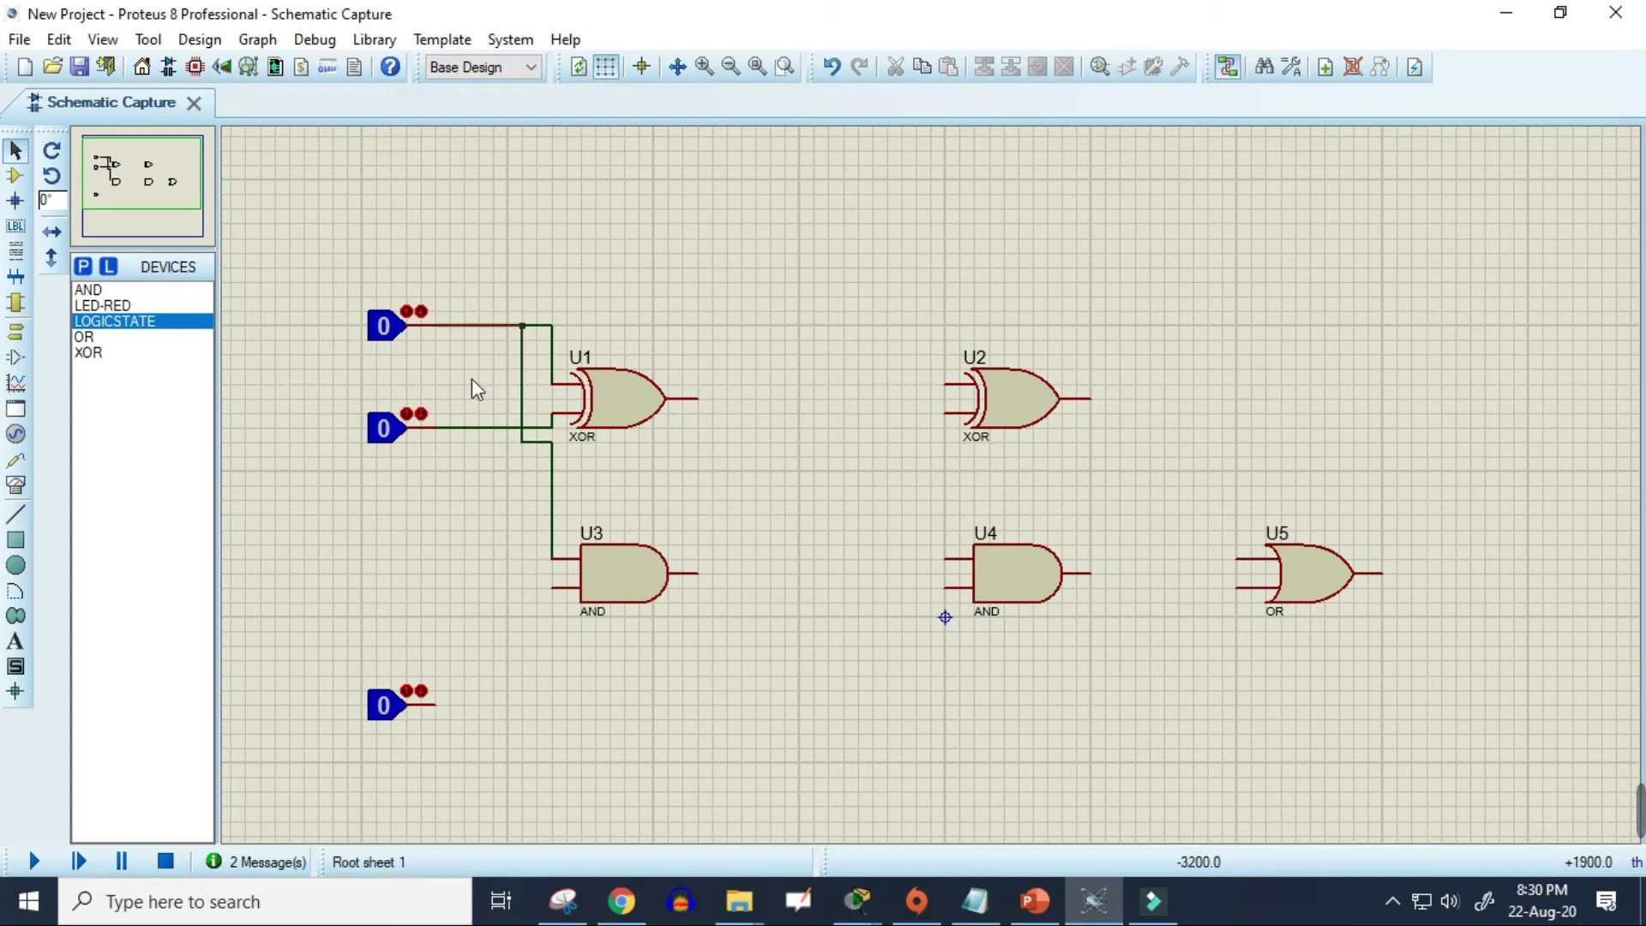
{"action": "left_click", "coordinate": [554, 588]}
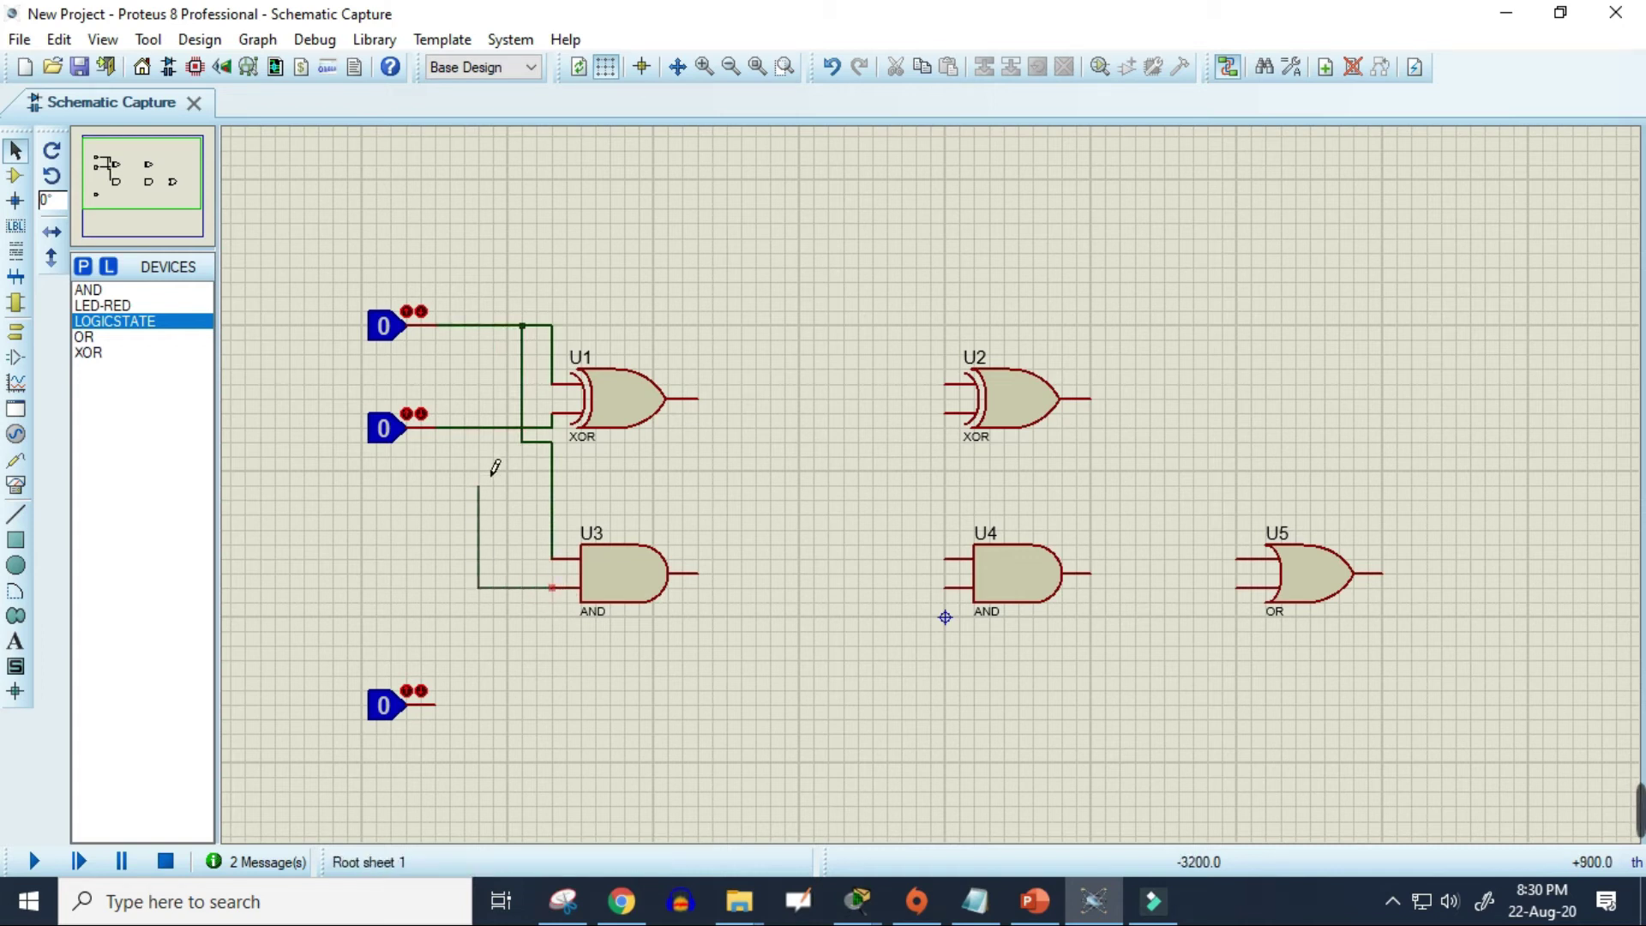
{"action": "left_click", "coordinate": [478, 427]}
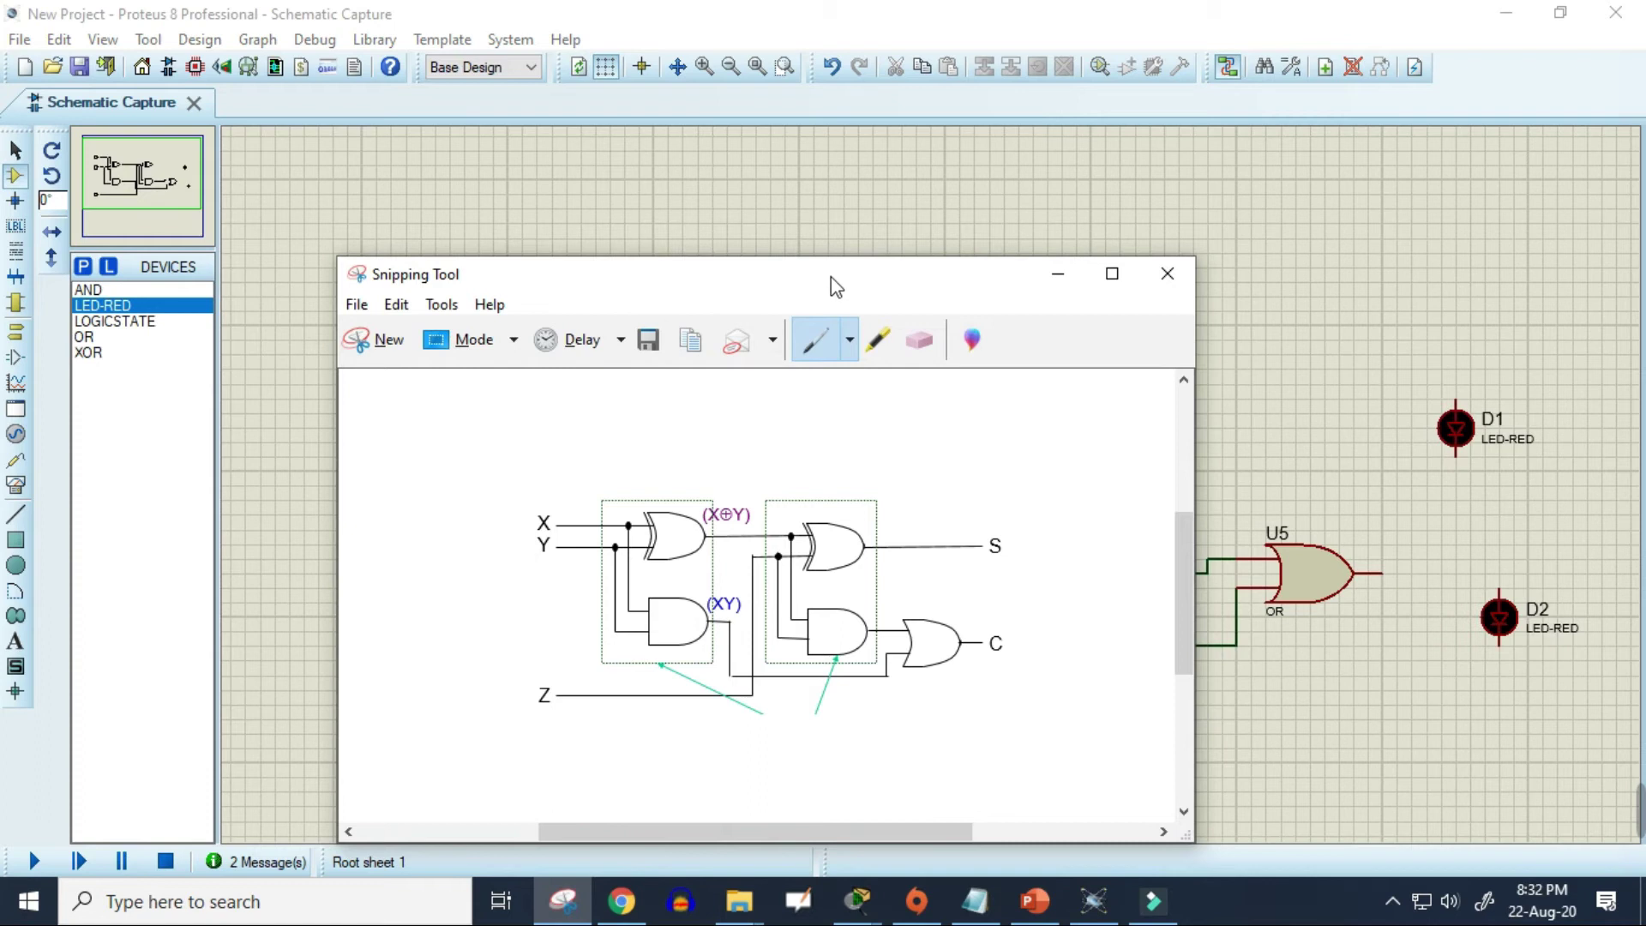
Following the reference diagram, wire XOR gate U2's output to LED D1 and OR gate U5's output to LED D2
{"action": "left_click_drag", "start_coordinate": [845, 276], "coordinate": [555, 220]}
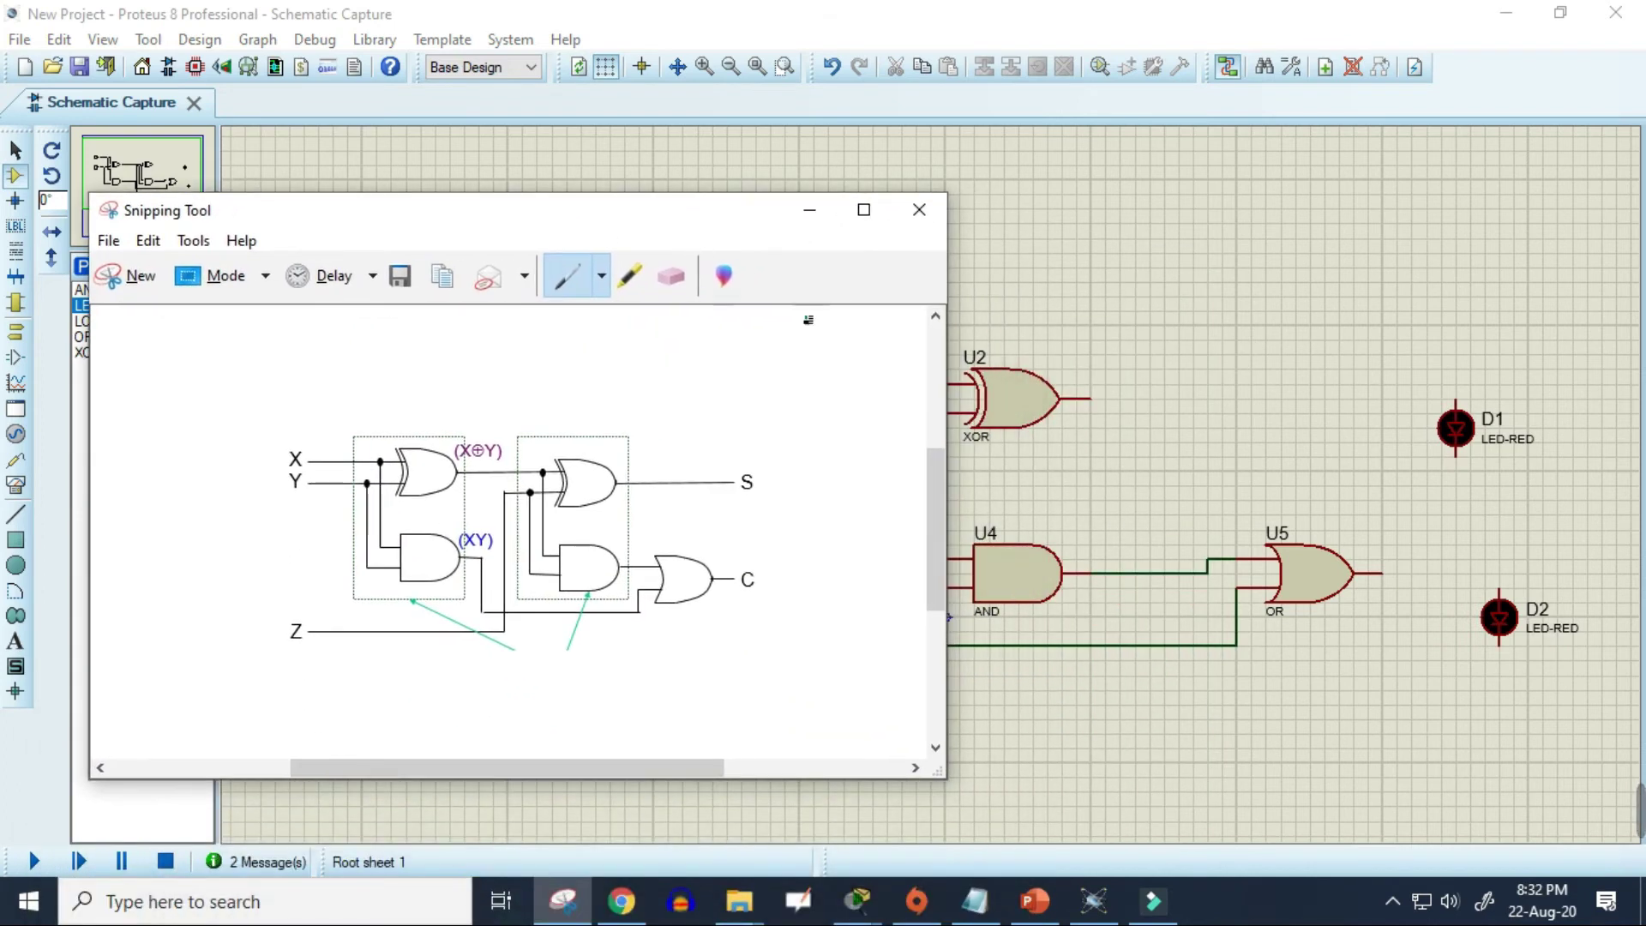
{"action": "left_click", "coordinate": [1115, 411]}
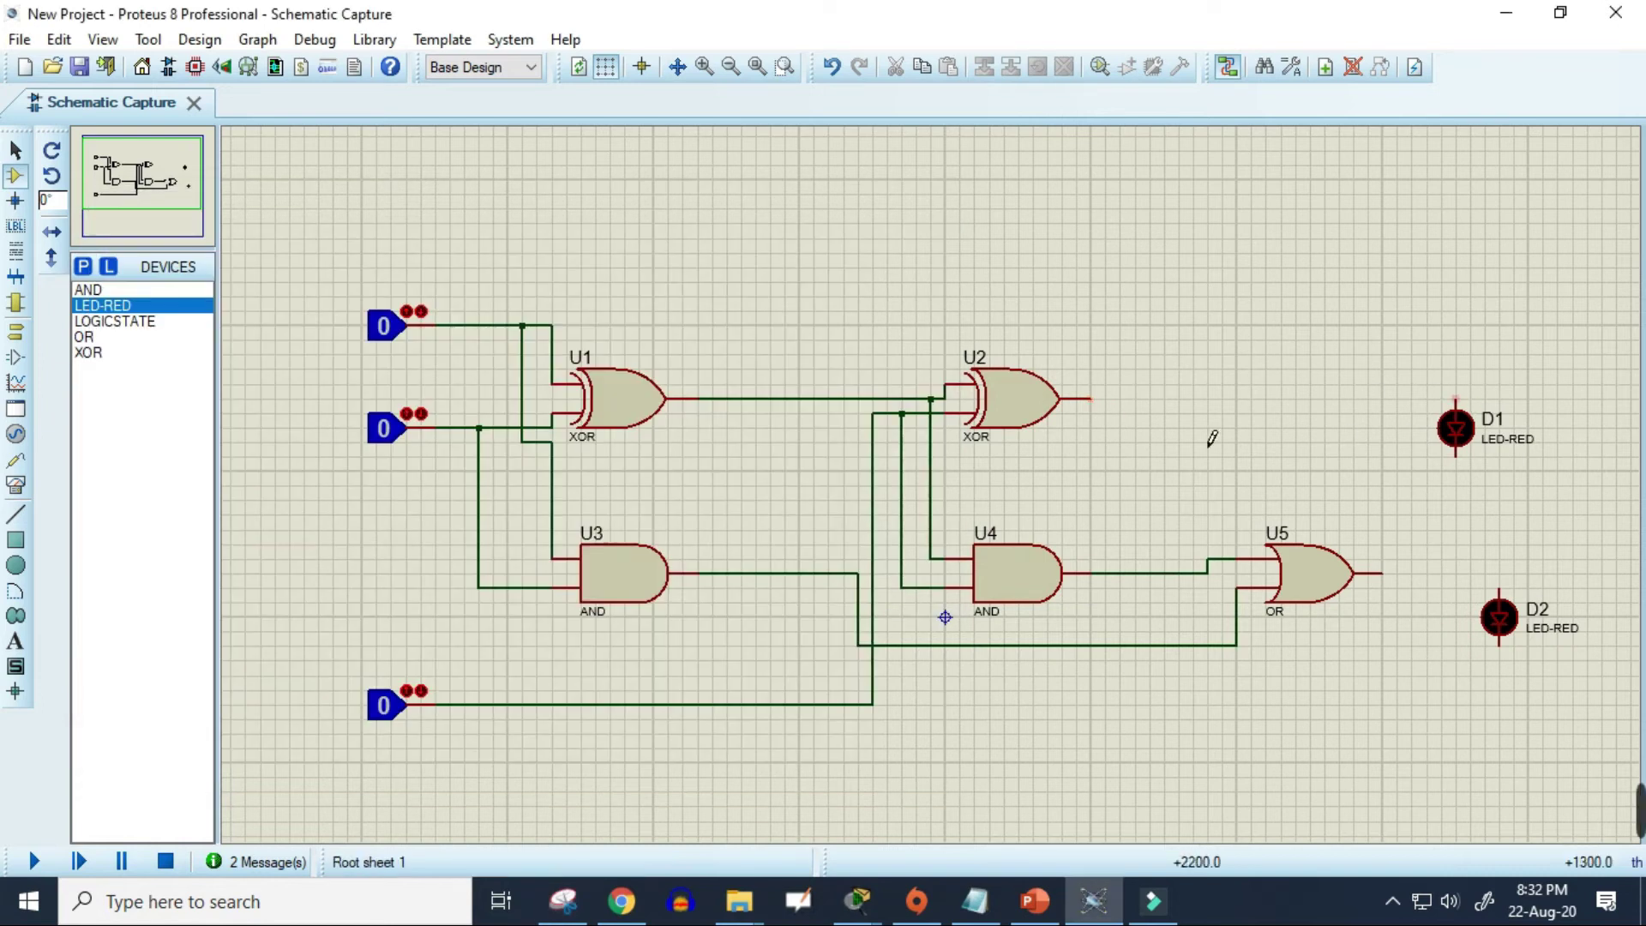
{"action": "left_click", "coordinate": [1106, 410]}
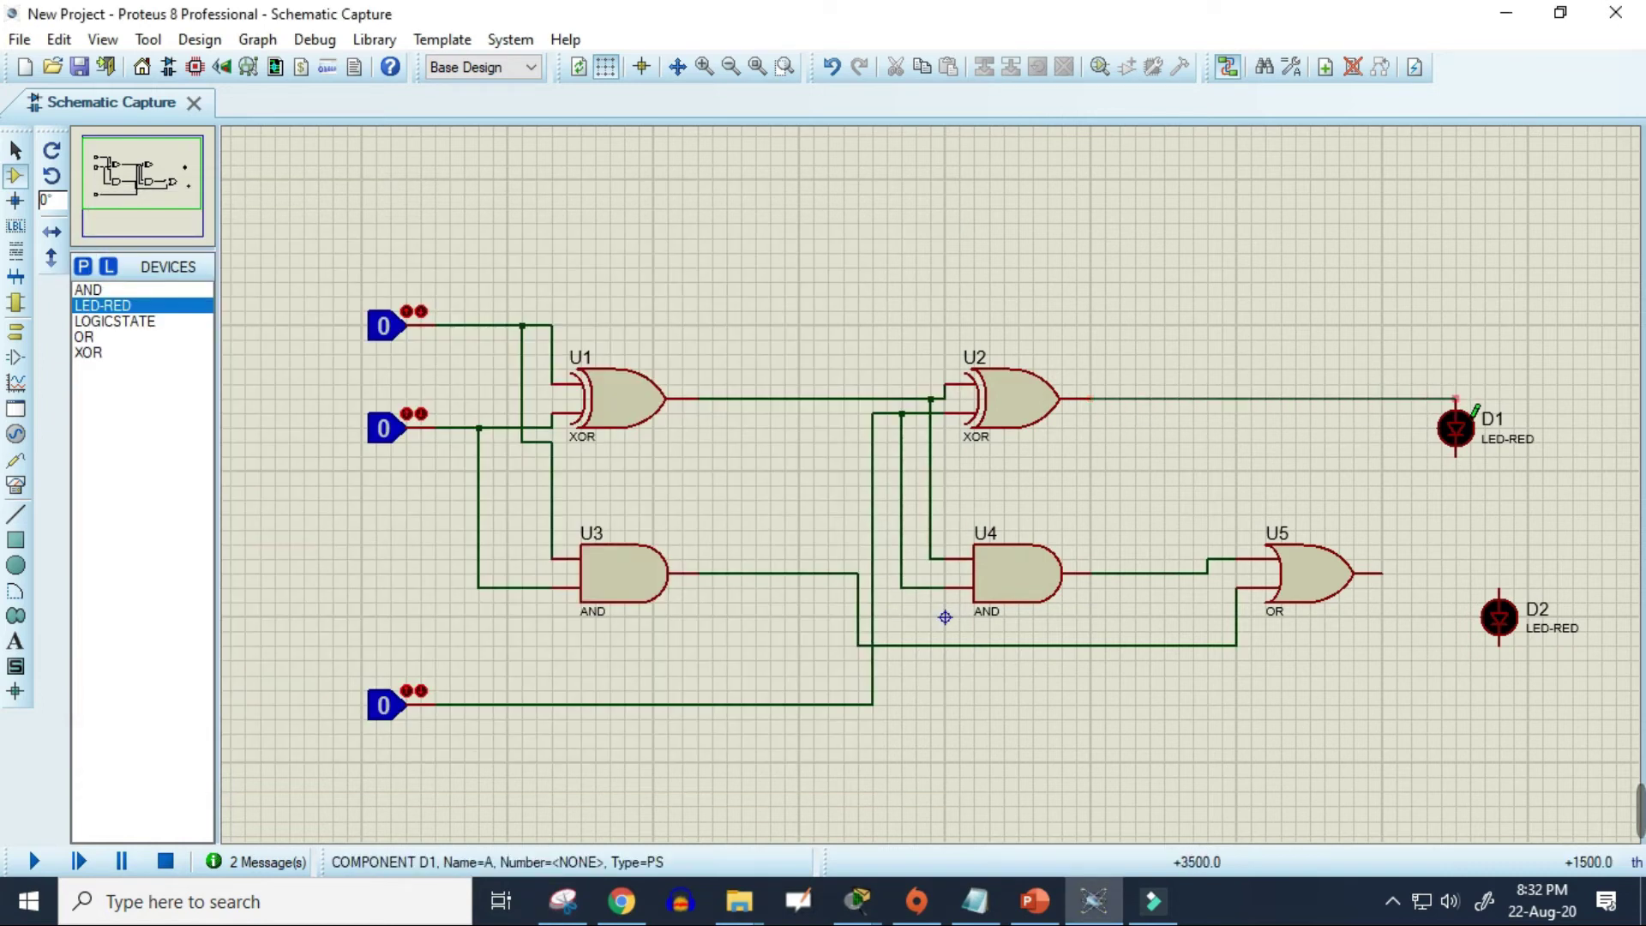
{"action": "left_click", "coordinate": [1471, 417]}
{"action": "left_click", "coordinate": [1382, 573]}
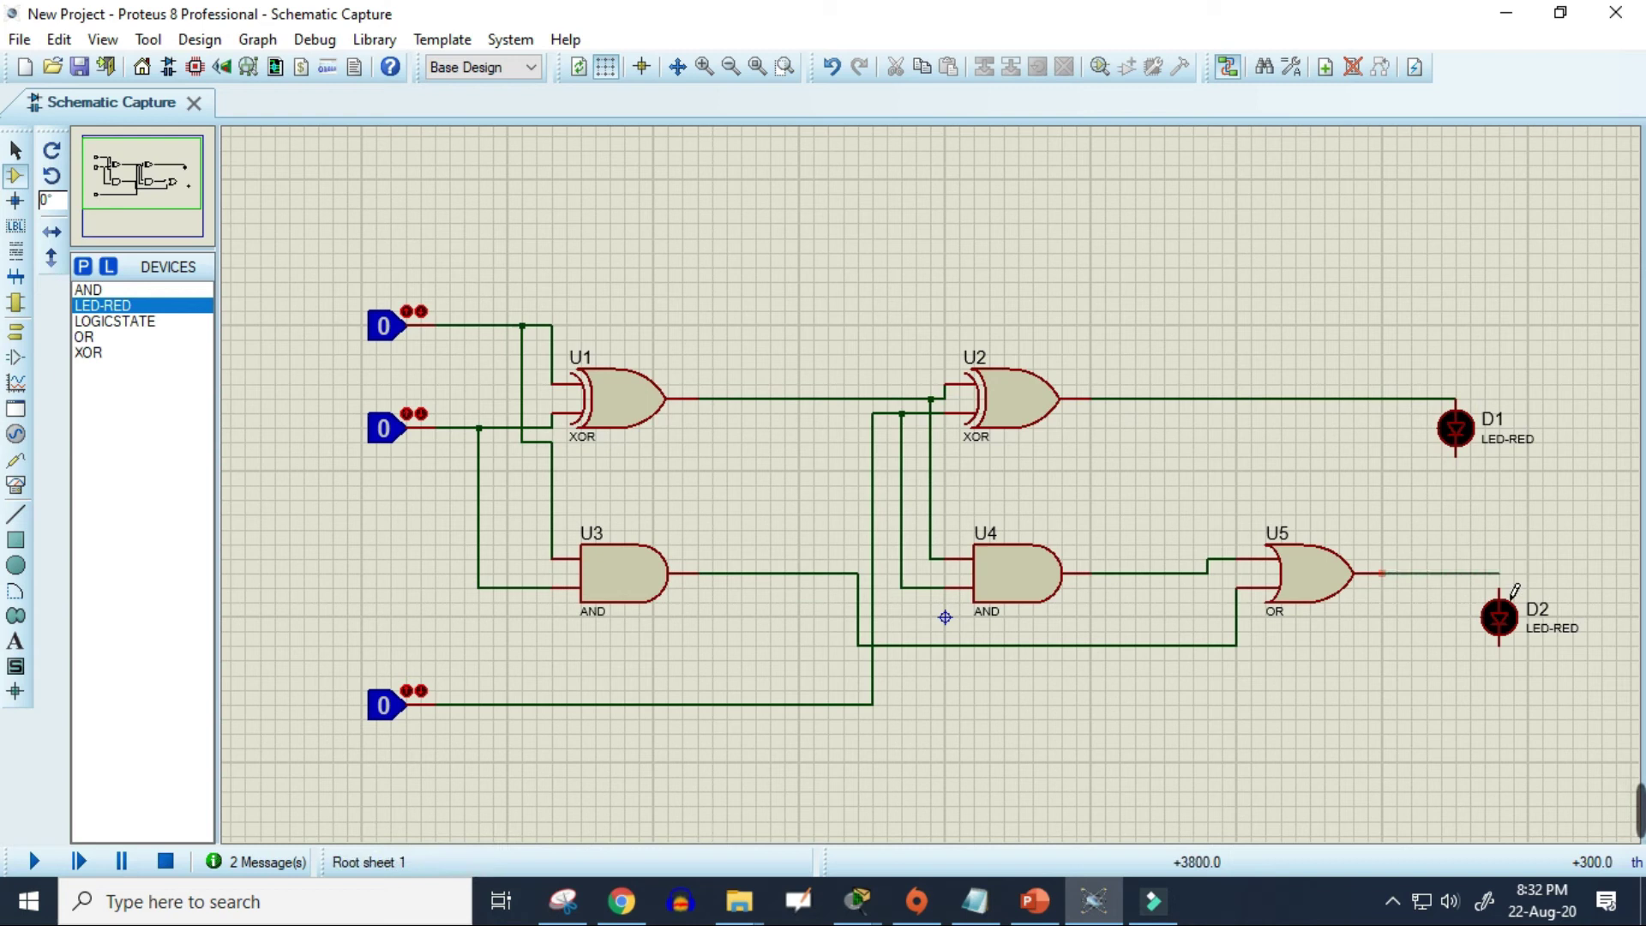
{"action": "left_click", "coordinate": [1500, 592]}
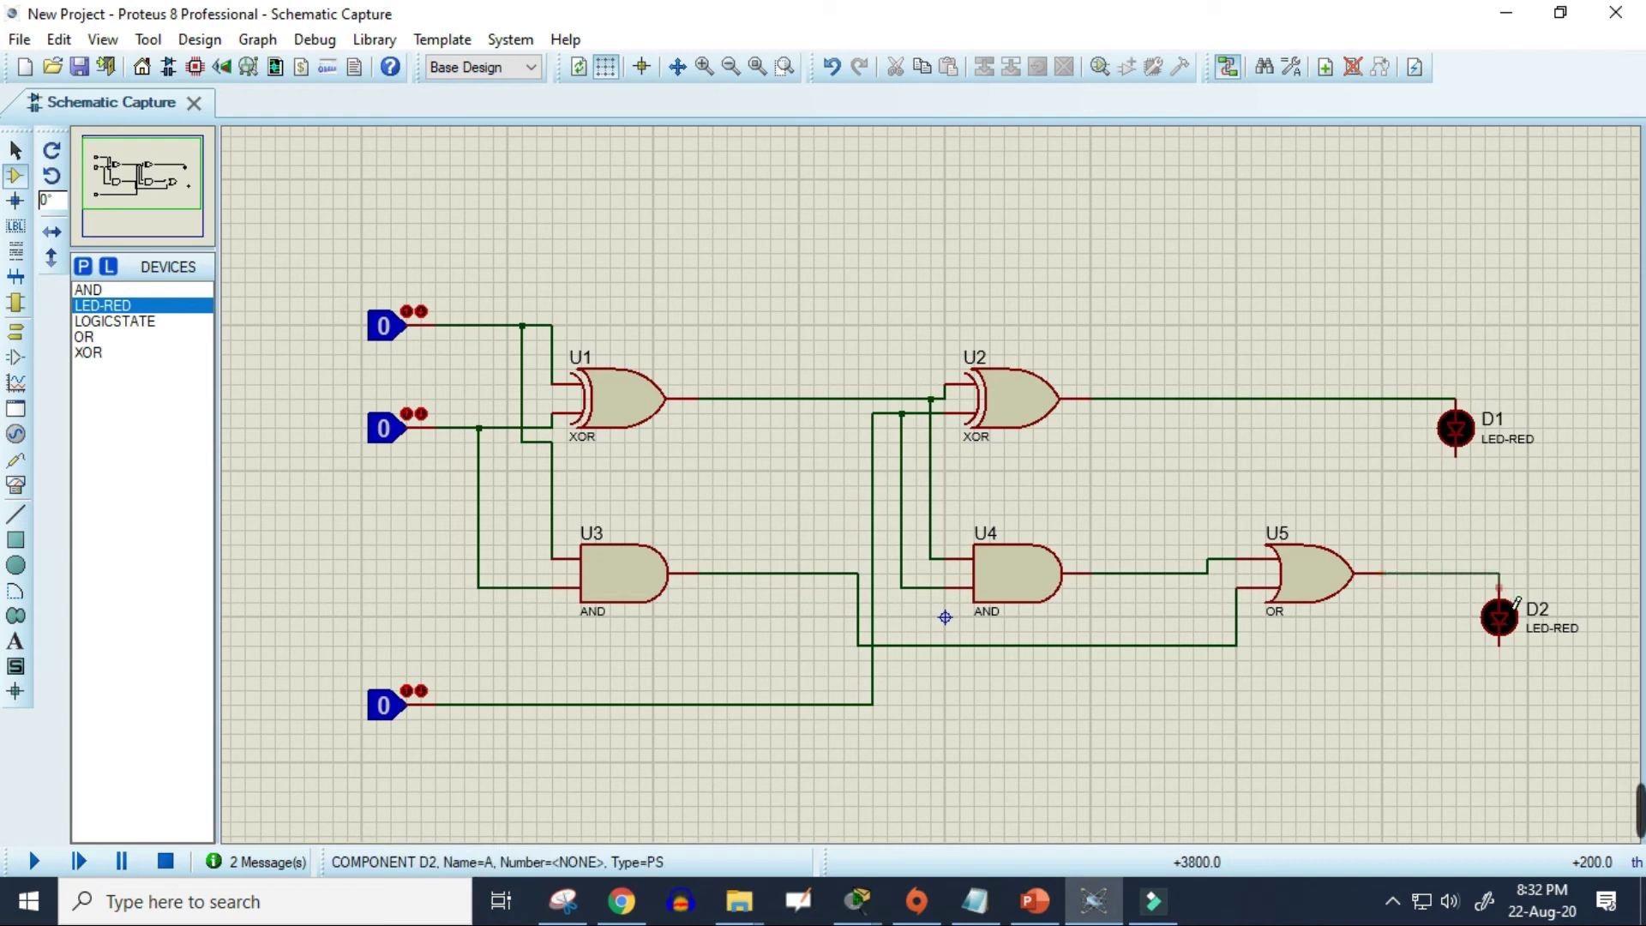
Place a GROUND terminal on the lower pin of each LED, D1 and D2
{"action": "left_click", "coordinate": [17, 335]}
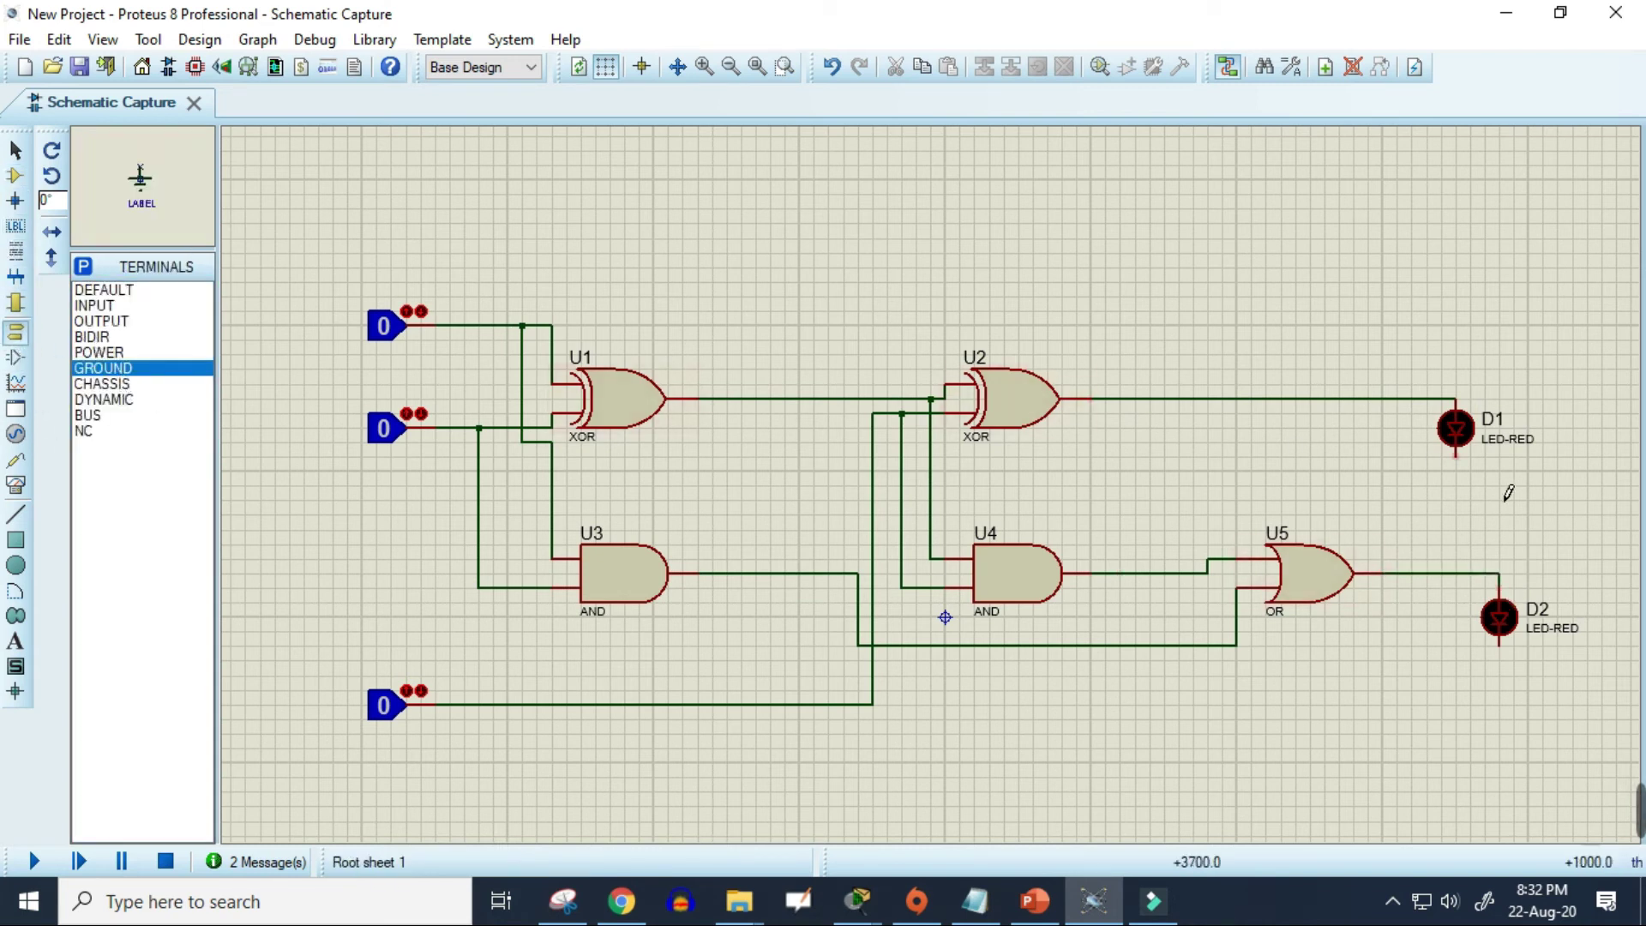
{"action": "left_click", "coordinate": [1455, 472]}
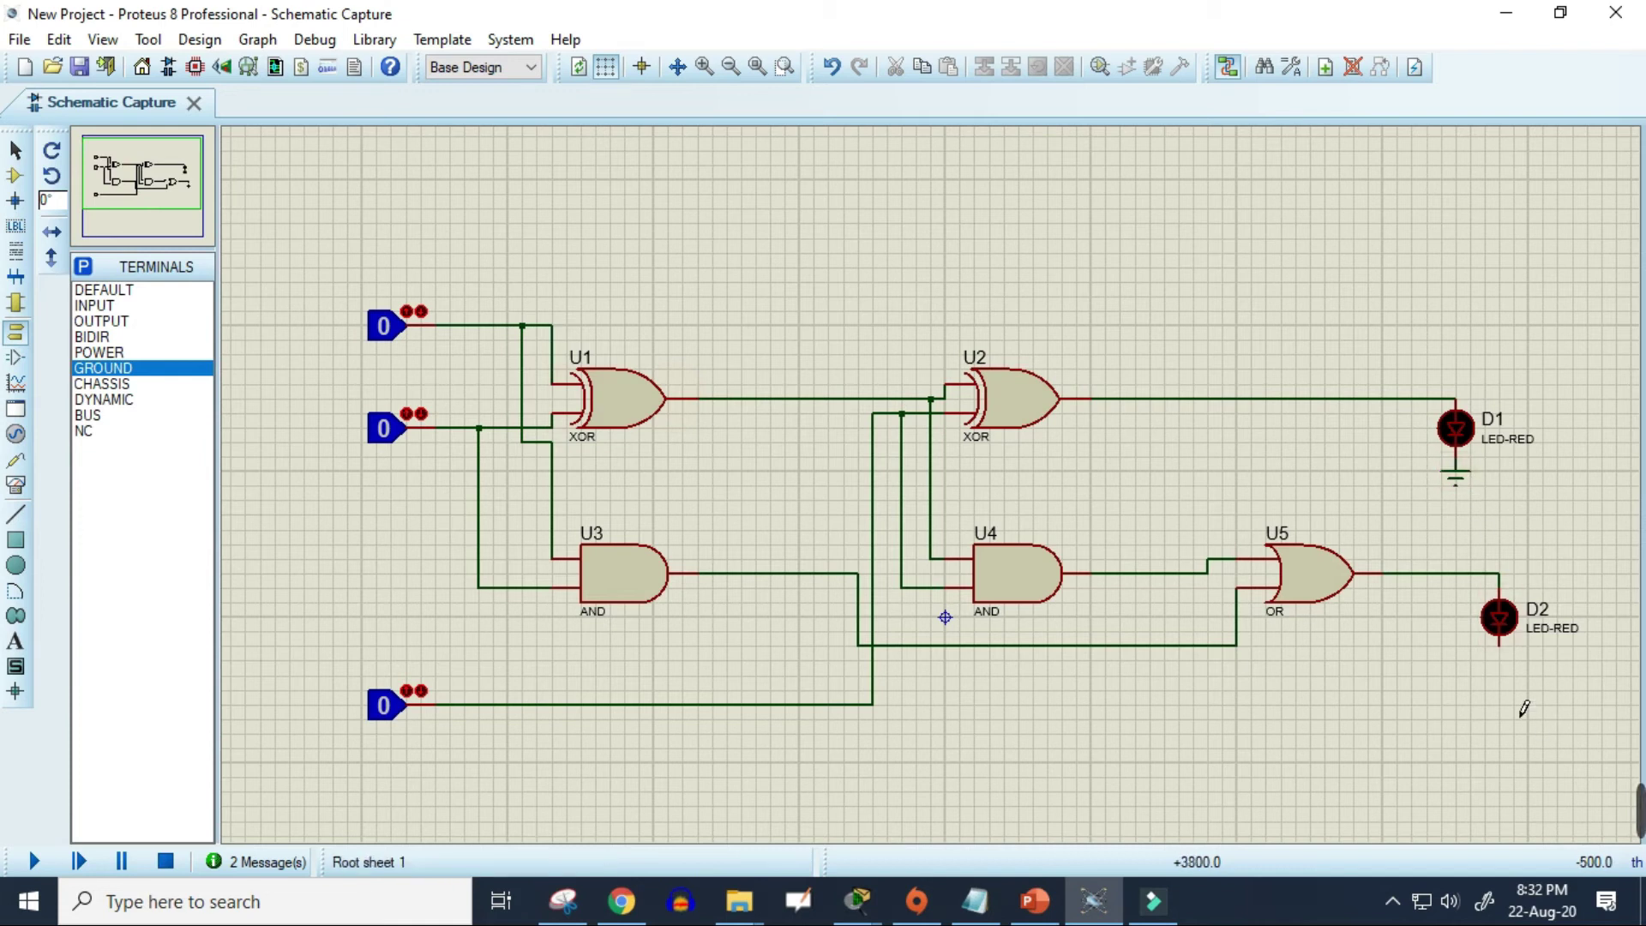
{"action": "left_click", "coordinate": [1500, 665]}
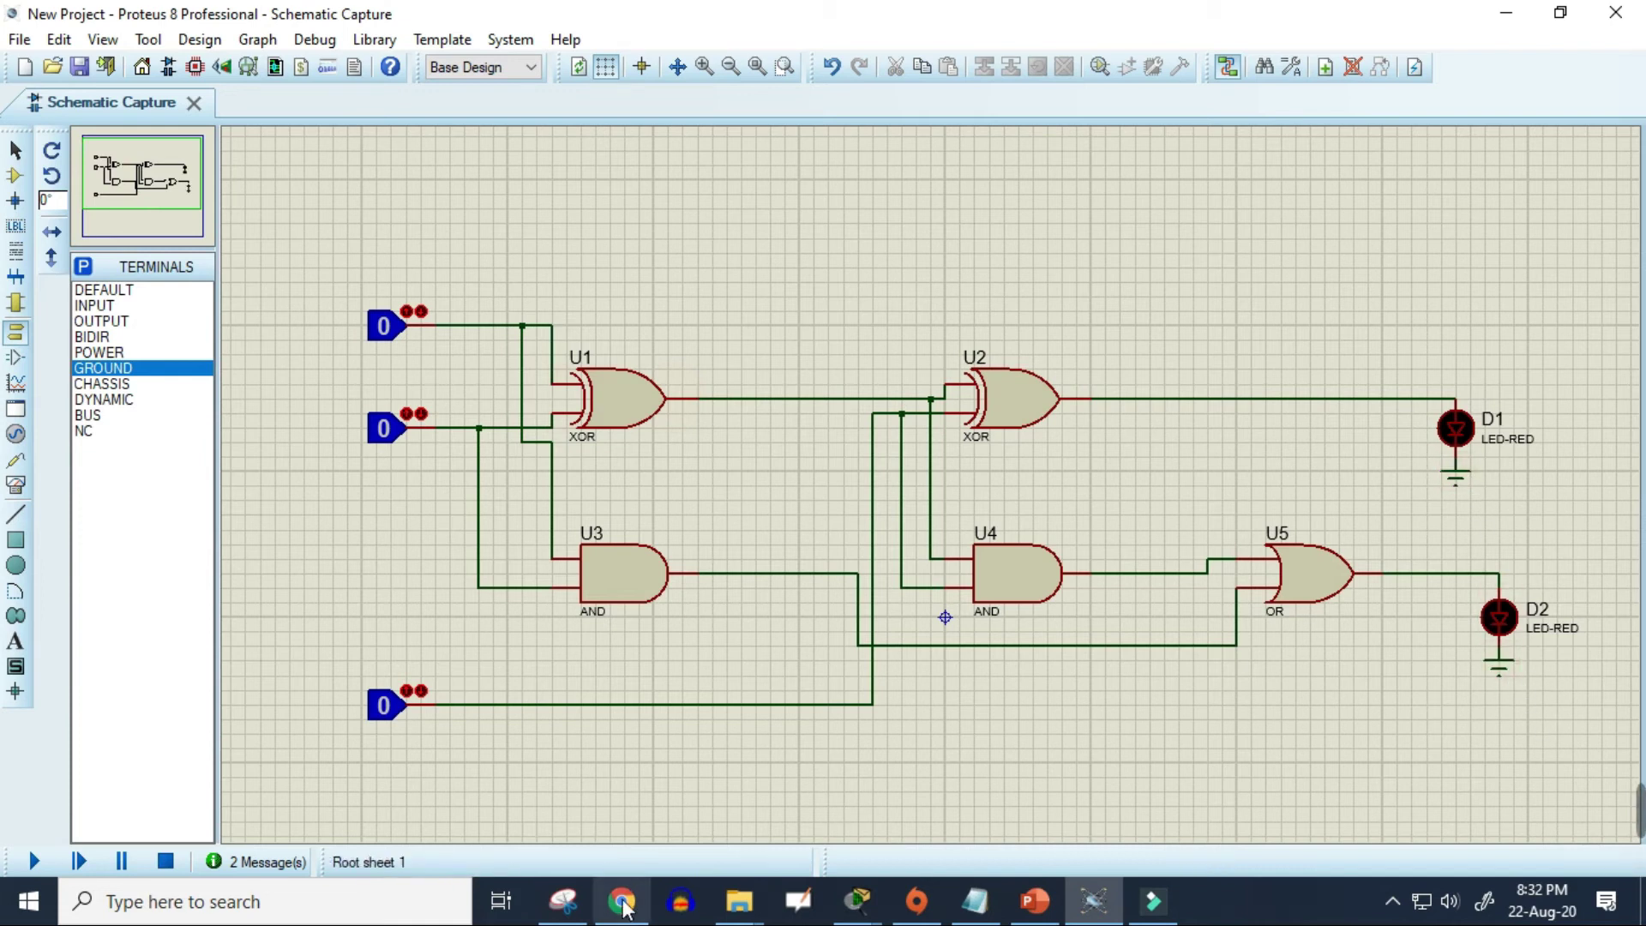
Compare the wired schematic and its X, Y, Z, S and C signals with the reference diagram in Snipping Tool
{"action": "left_click", "coordinate": [563, 900]}
{"action": "left_click_drag", "start_coordinate": [563, 228], "coordinate": [1118, 171]}
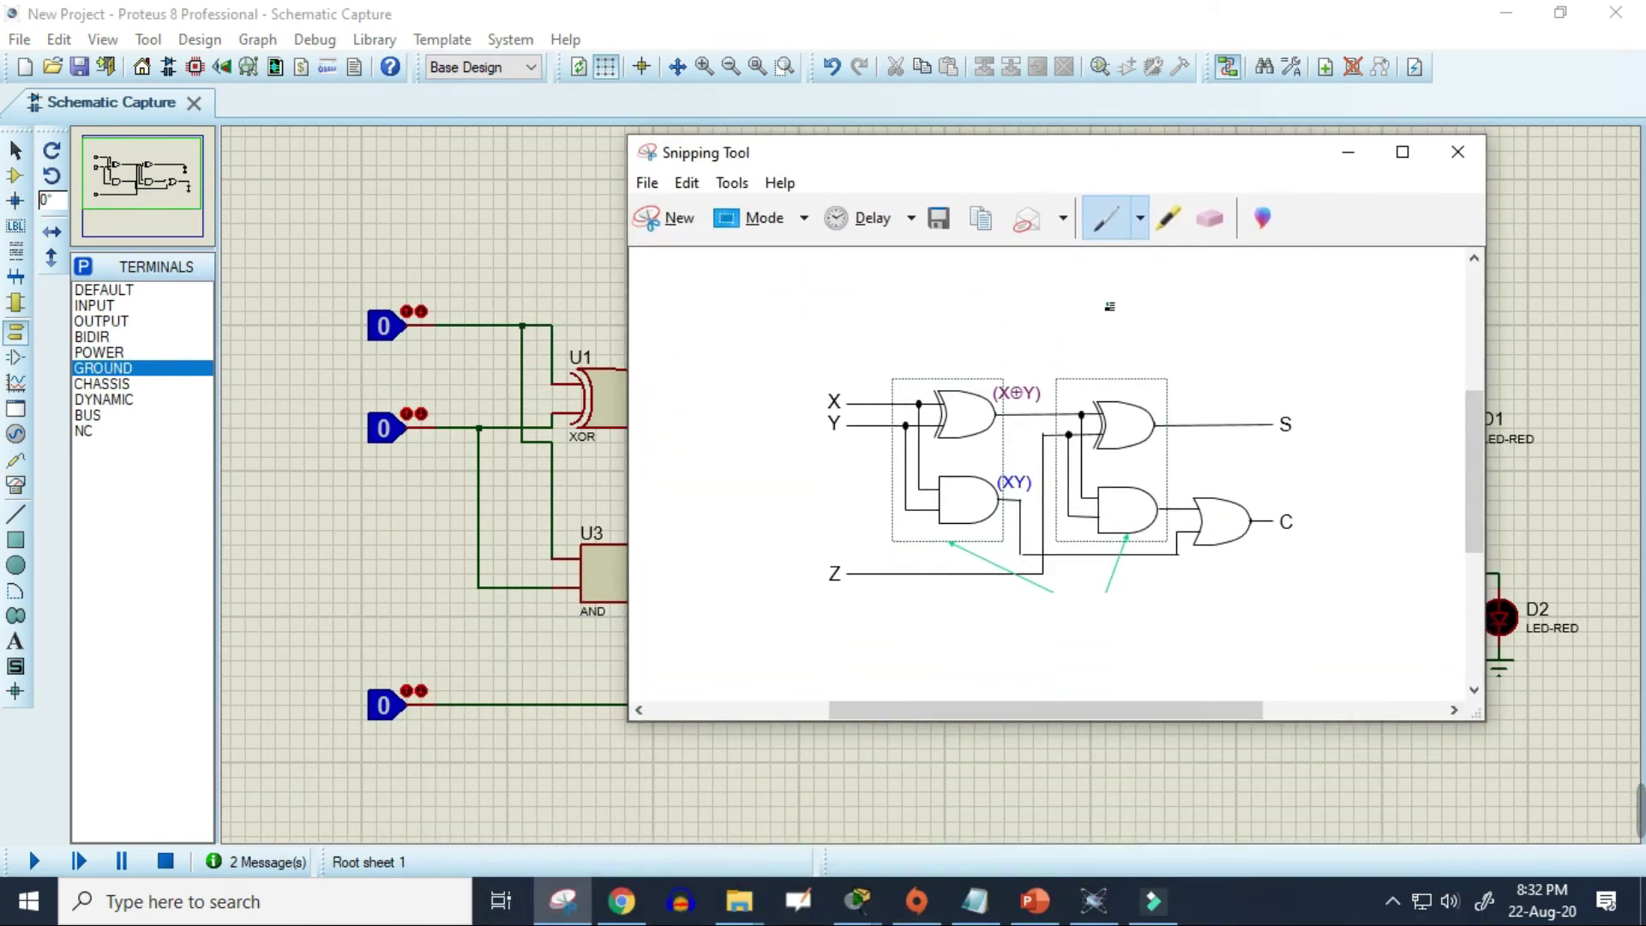
{"action": "left_click_drag", "start_coordinate": [956, 154], "coordinate": [924, 190]}
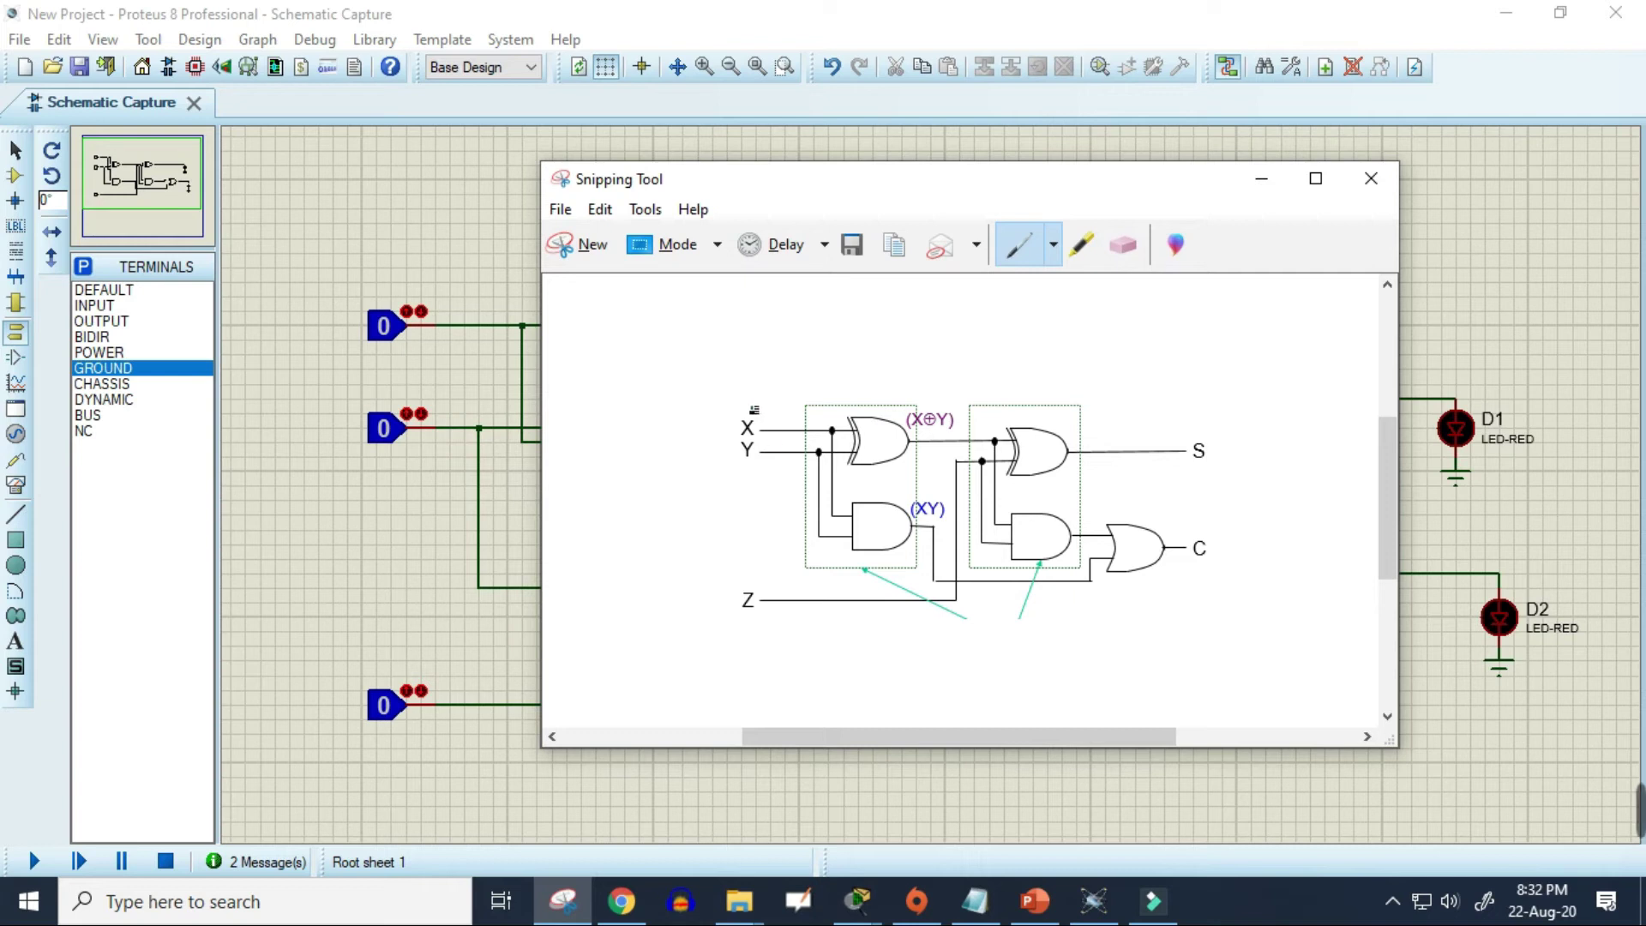
{"action": "left_click_drag", "start_coordinate": [941, 176], "coordinate": [849, 274]}
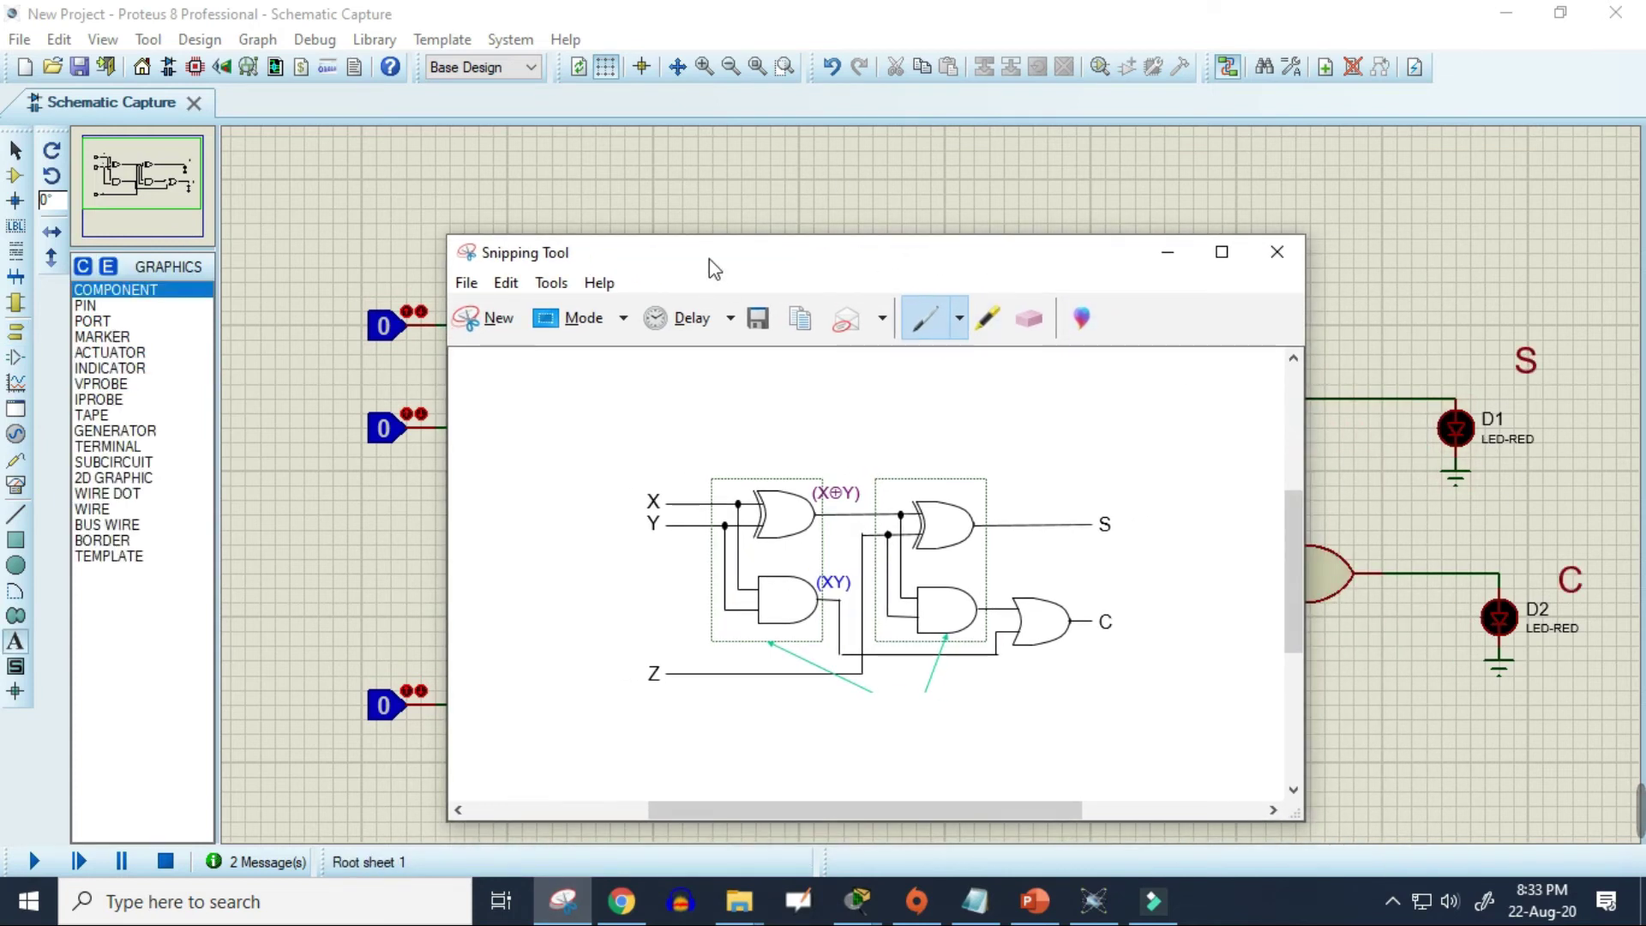
{"action": "left_click_drag", "start_coordinate": [710, 264], "coordinate": [742, 830]}
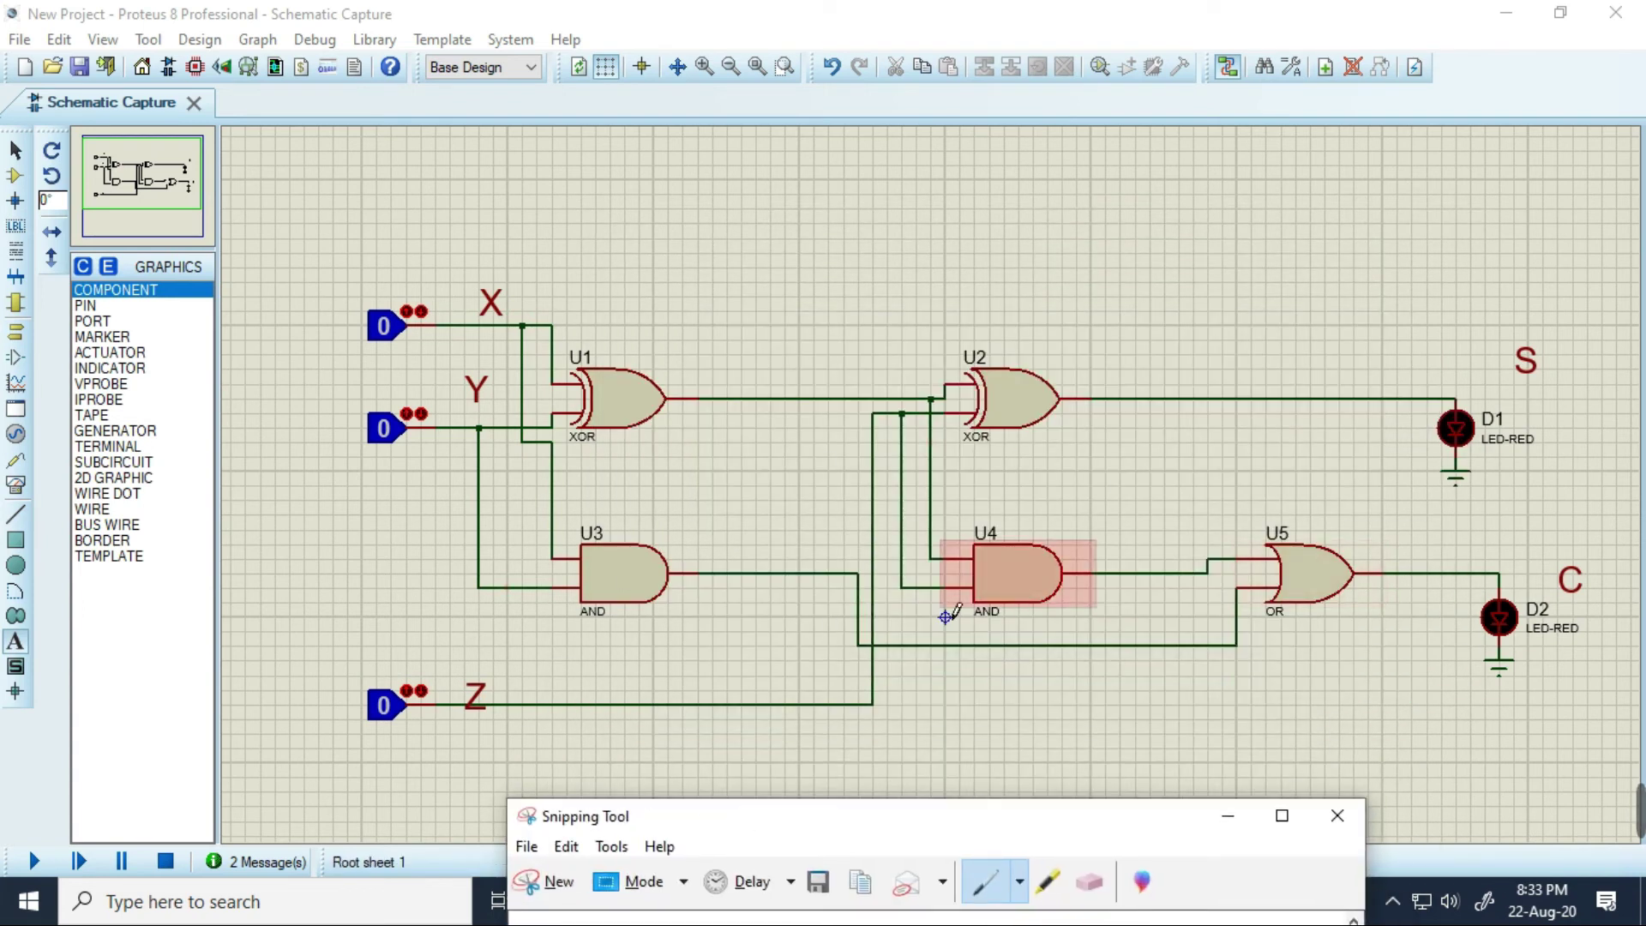
{"action": "left_click_drag", "start_coordinate": [874, 824], "coordinate": [911, 220]}
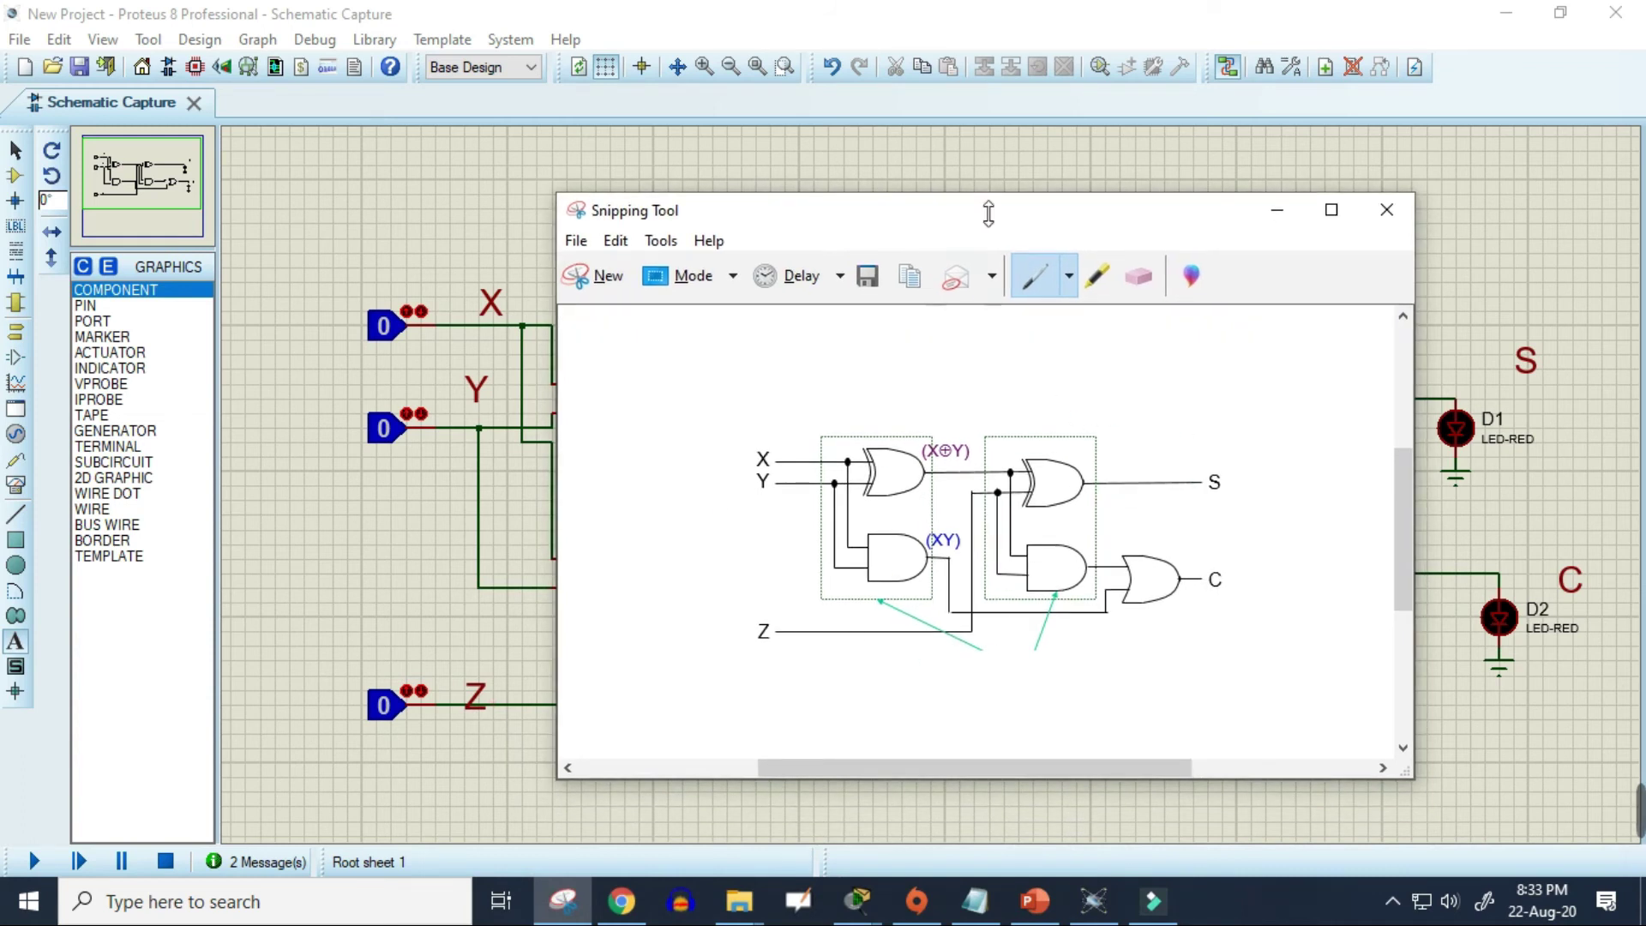
{"action": "left_click_drag", "start_coordinate": [948, 225], "coordinate": [799, 705]}
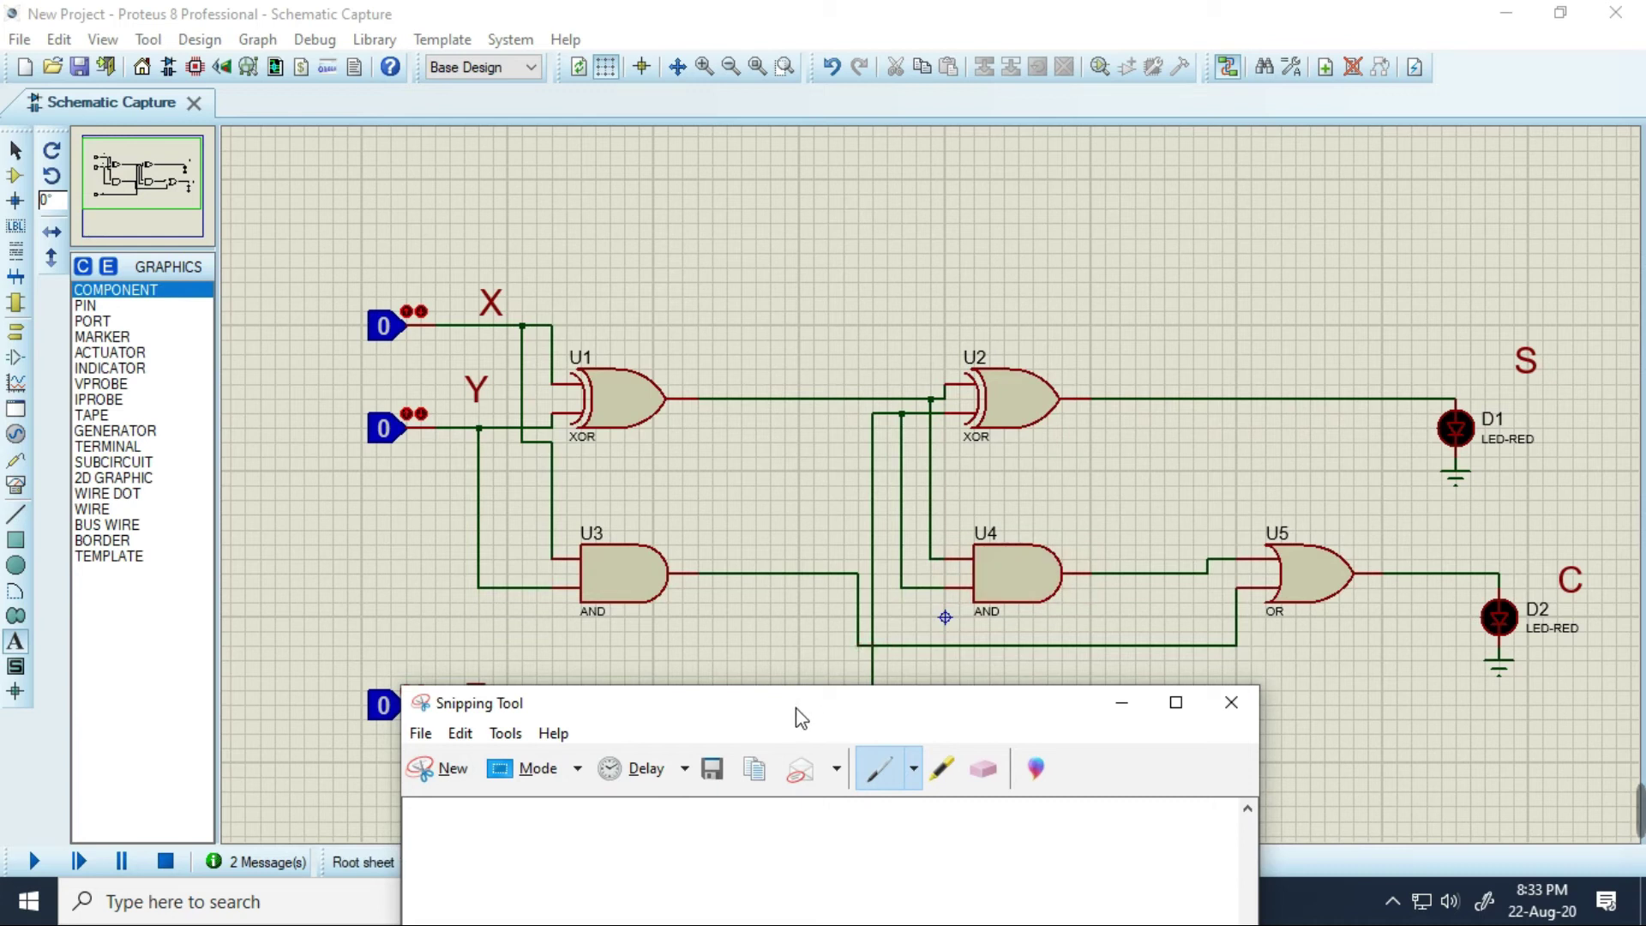
{"action": "left_click_drag", "start_coordinate": [790, 718], "coordinate": [909, 208]}
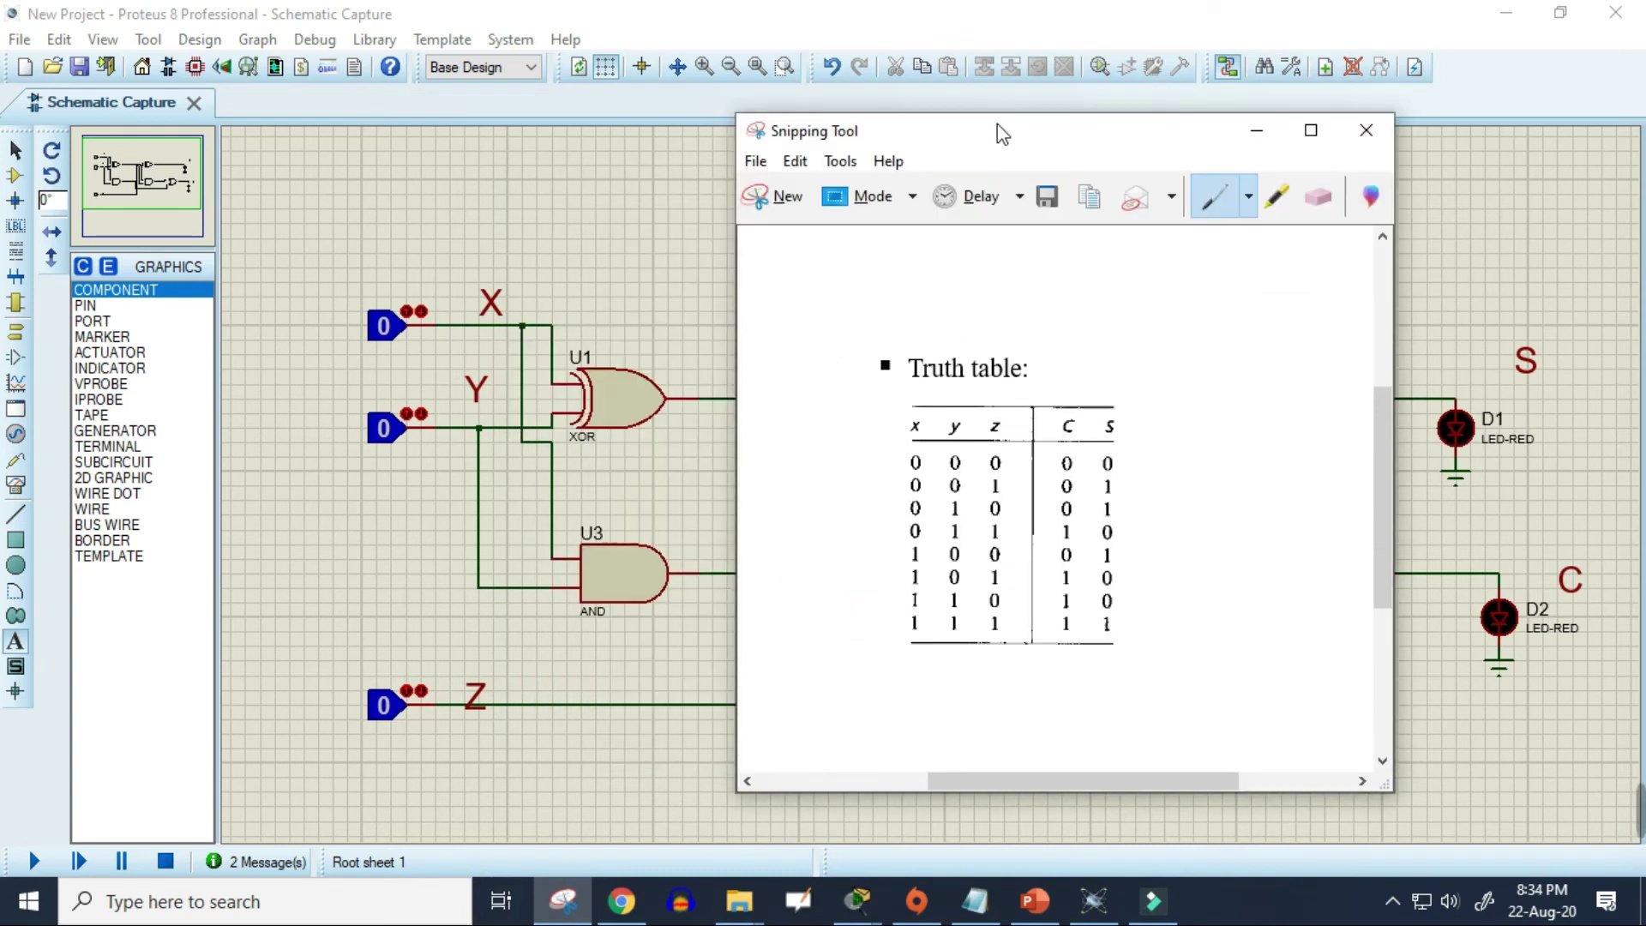
Consult the truth table, start the simulation and set input Z to 1 with X and Y at 0
{"action": "left_click_drag", "start_coordinate": [996, 123], "coordinate": [996, 103]}
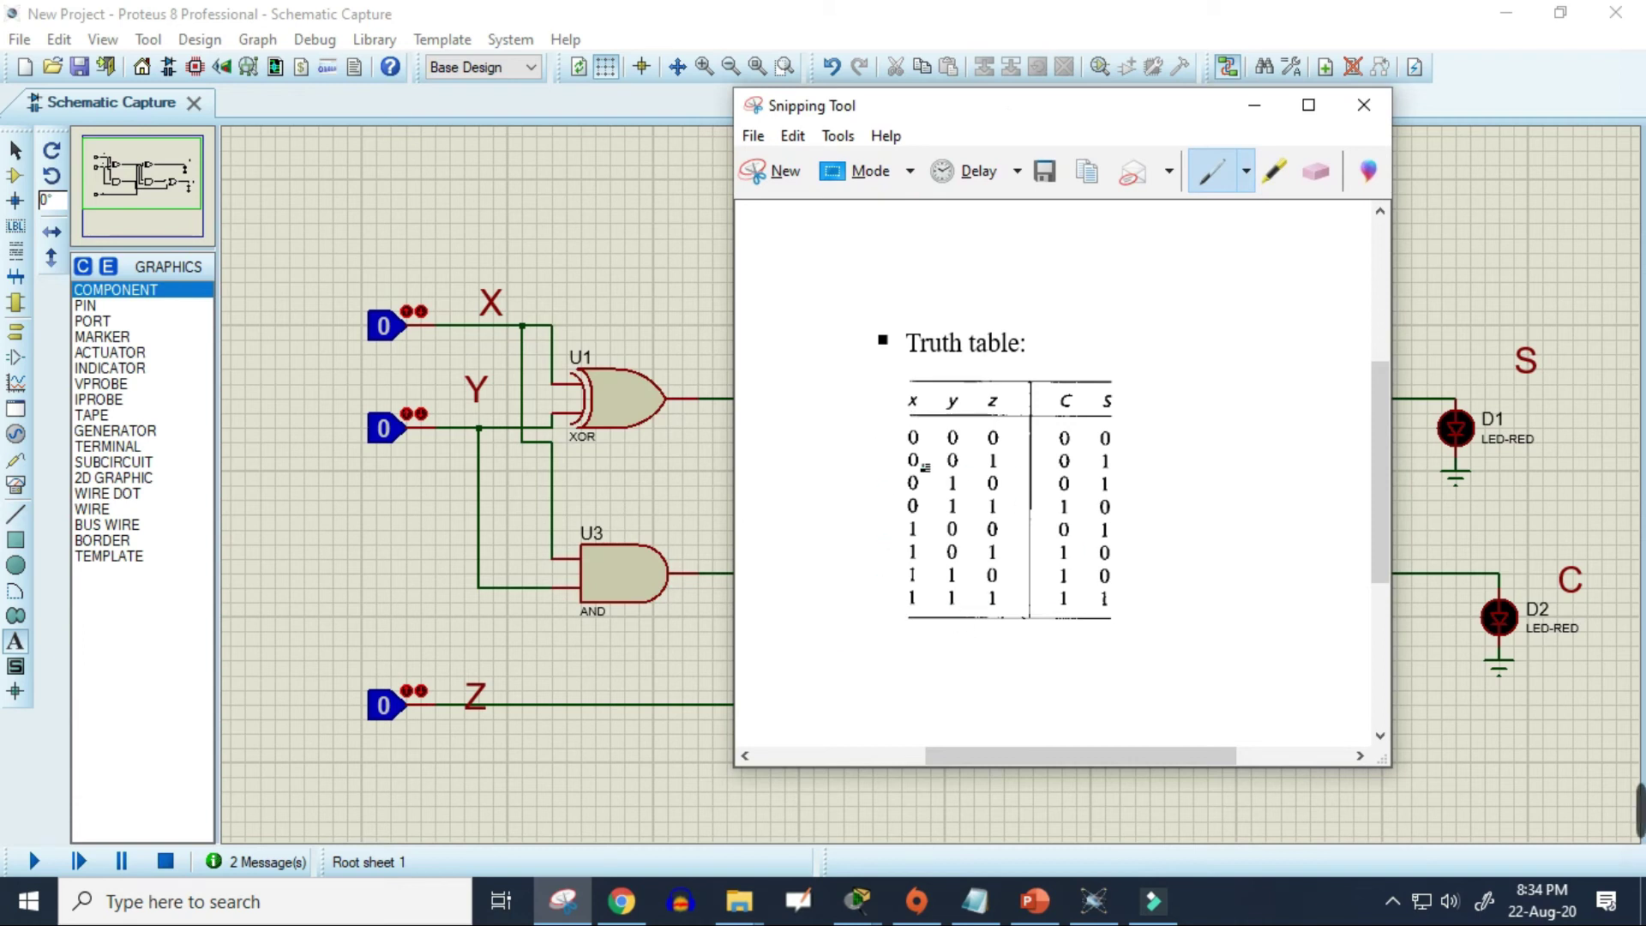
{"action": "left_click_drag", "start_coordinate": [1040, 110], "coordinate": [970, 121]}
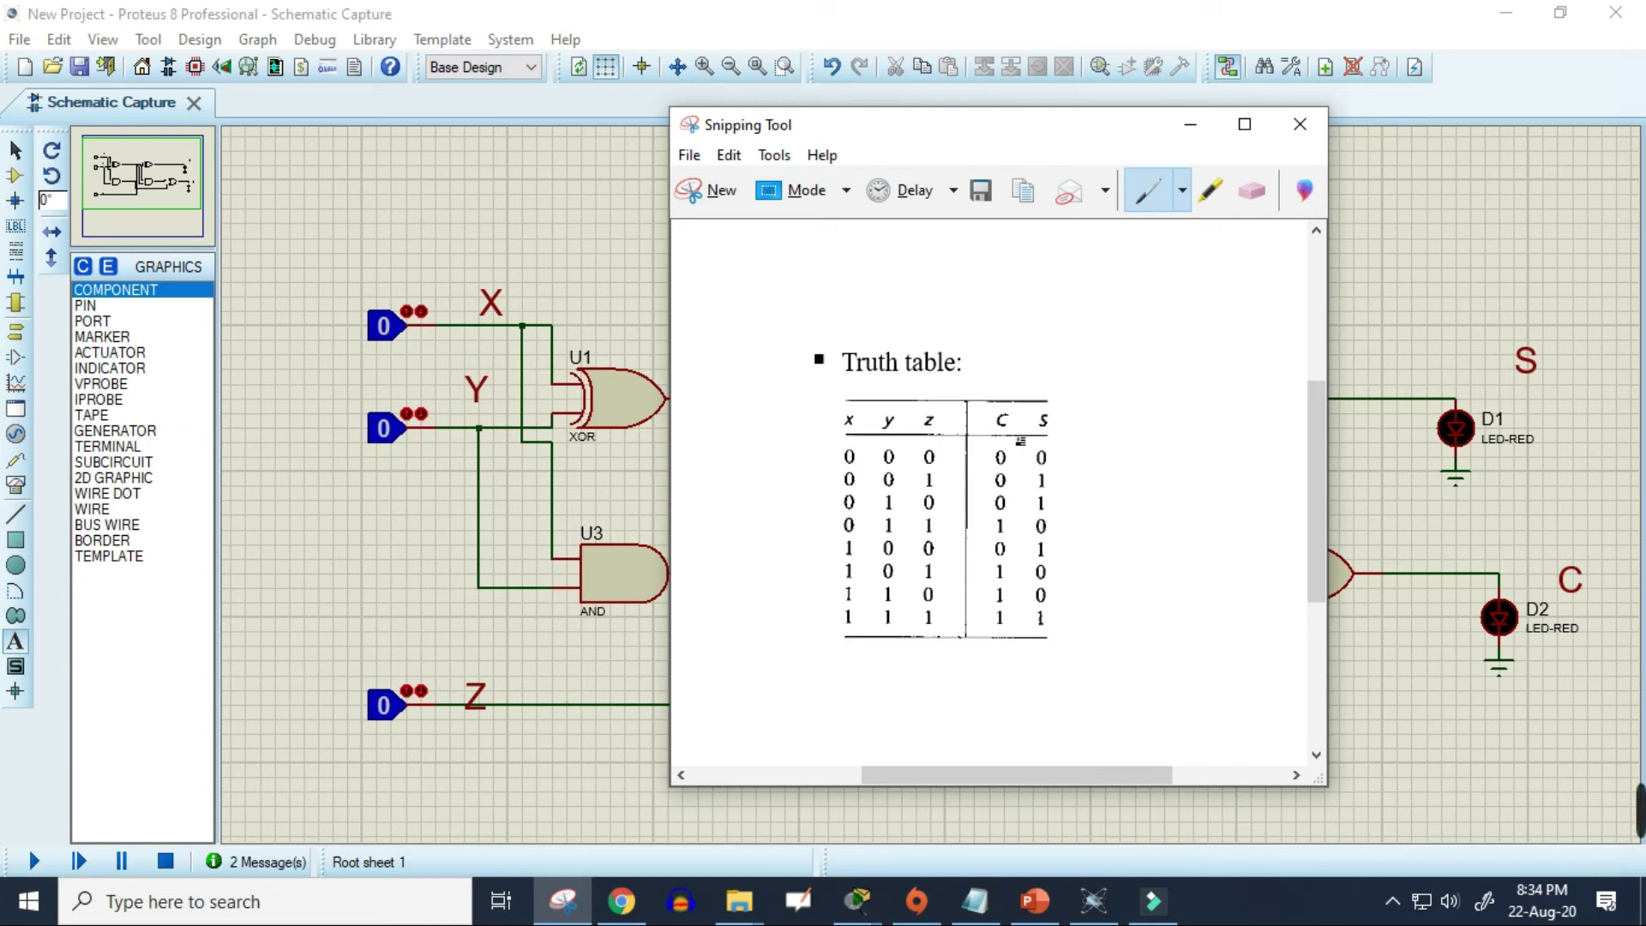
{"action": "left_click", "coordinate": [33, 862]}
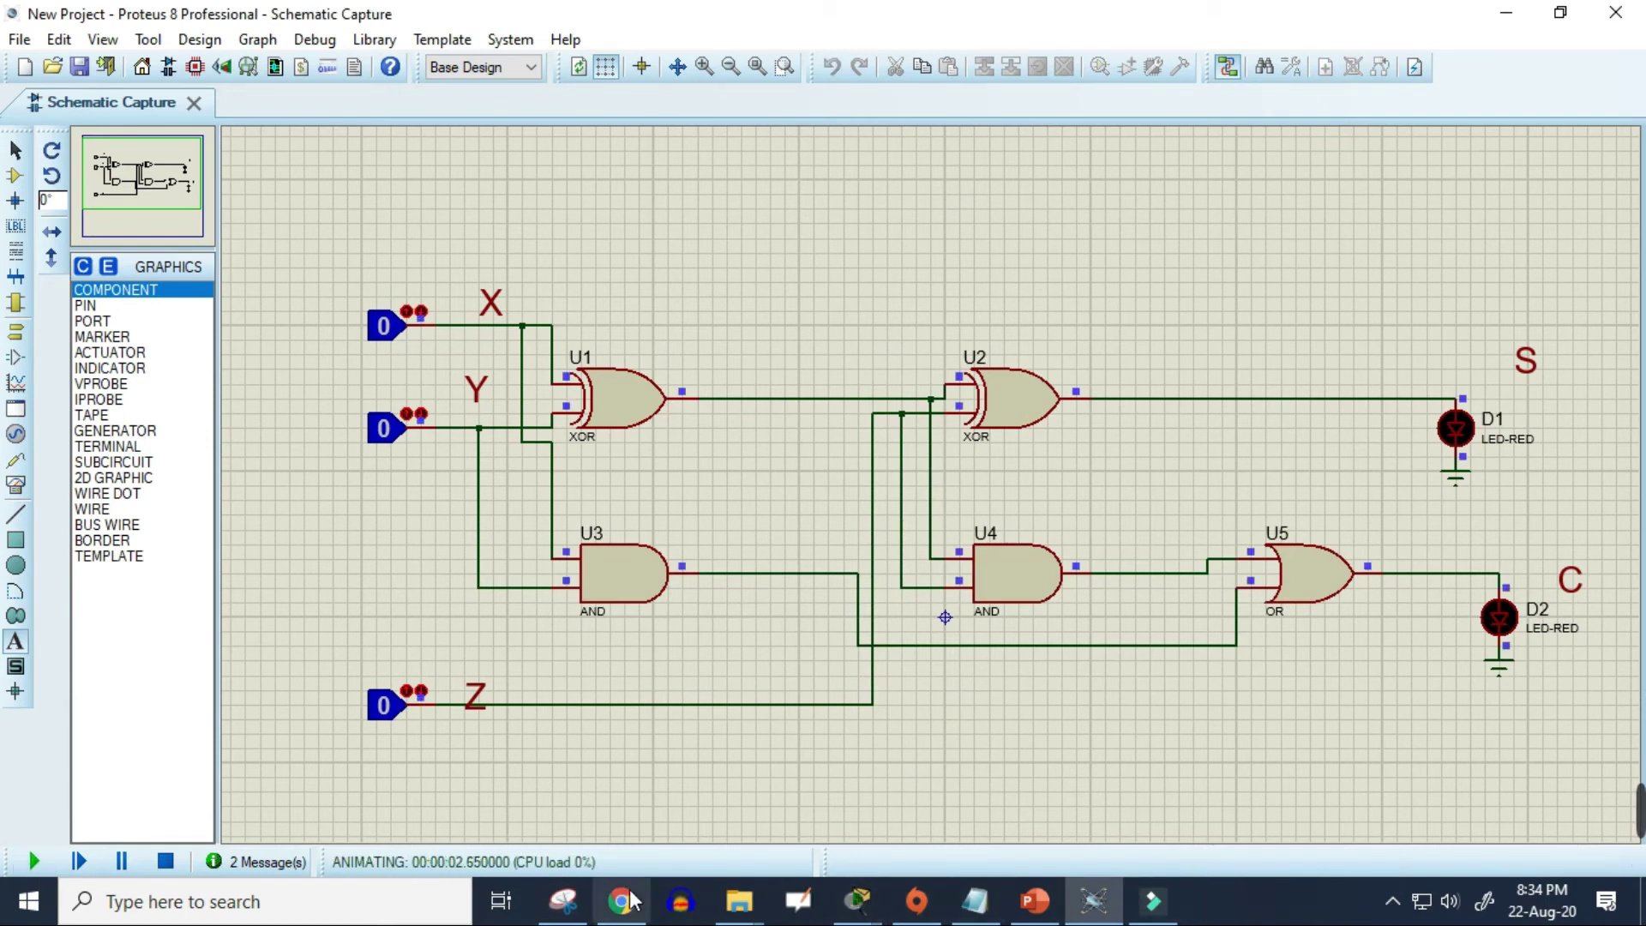
{"action": "left_click", "coordinate": [561, 901]}
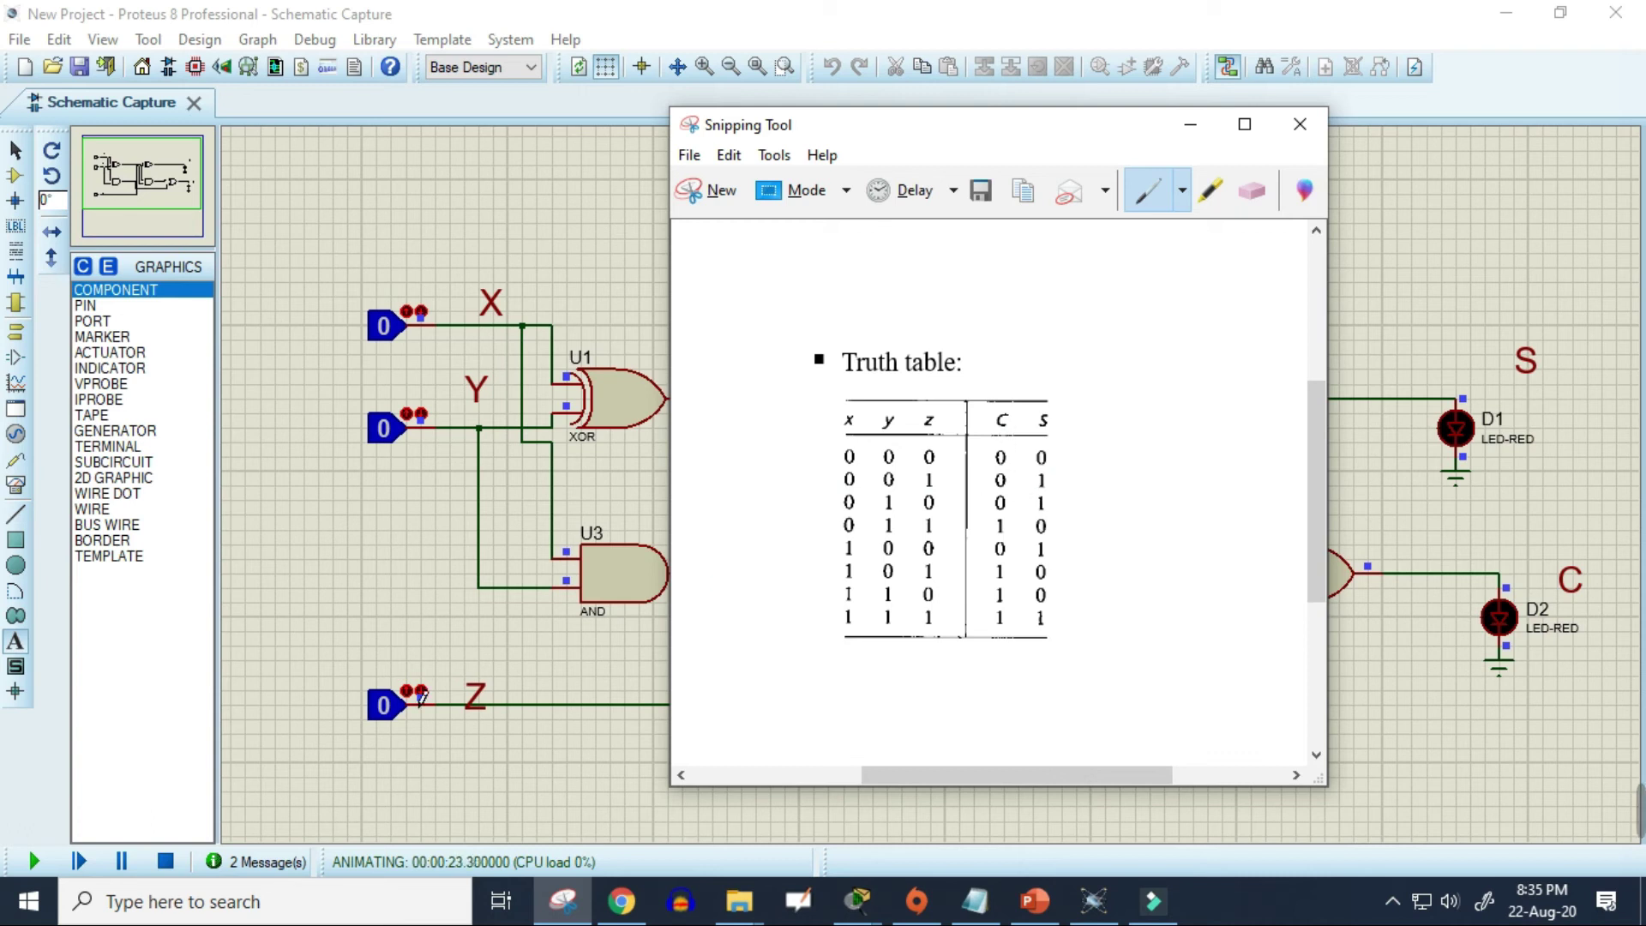
{"action": "left_click", "coordinate": [383, 705]}
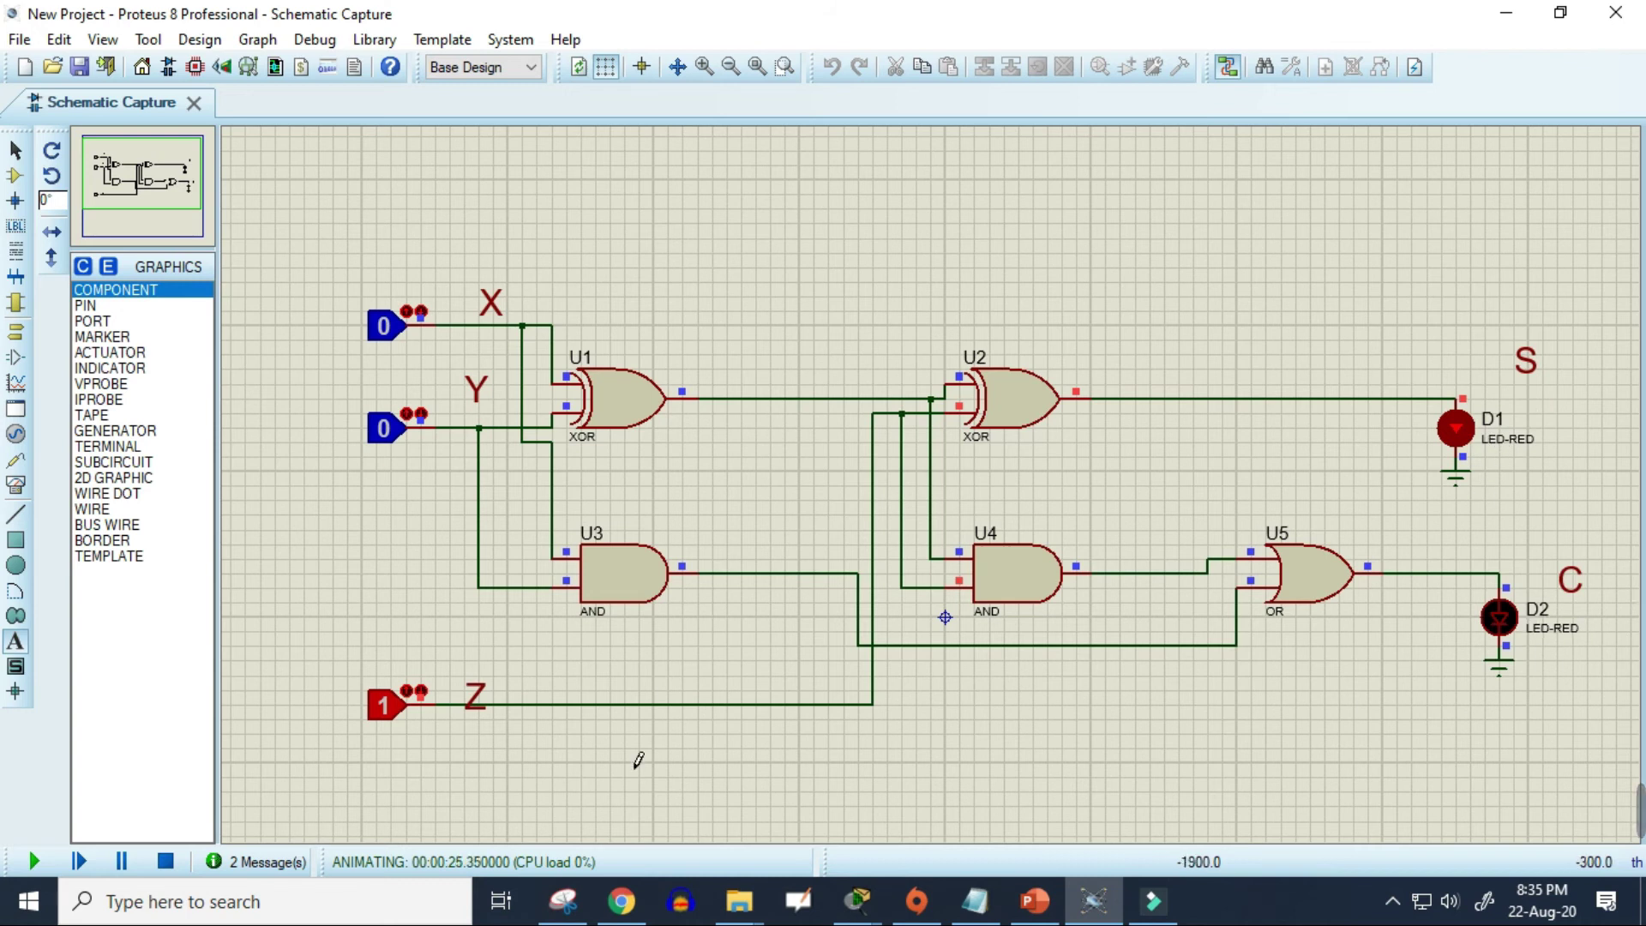
Test the truth table rows with X at 0 and Y at 1, setting Z first to 0 and finally to 1
{"action": "left_click", "coordinate": [563, 901]}
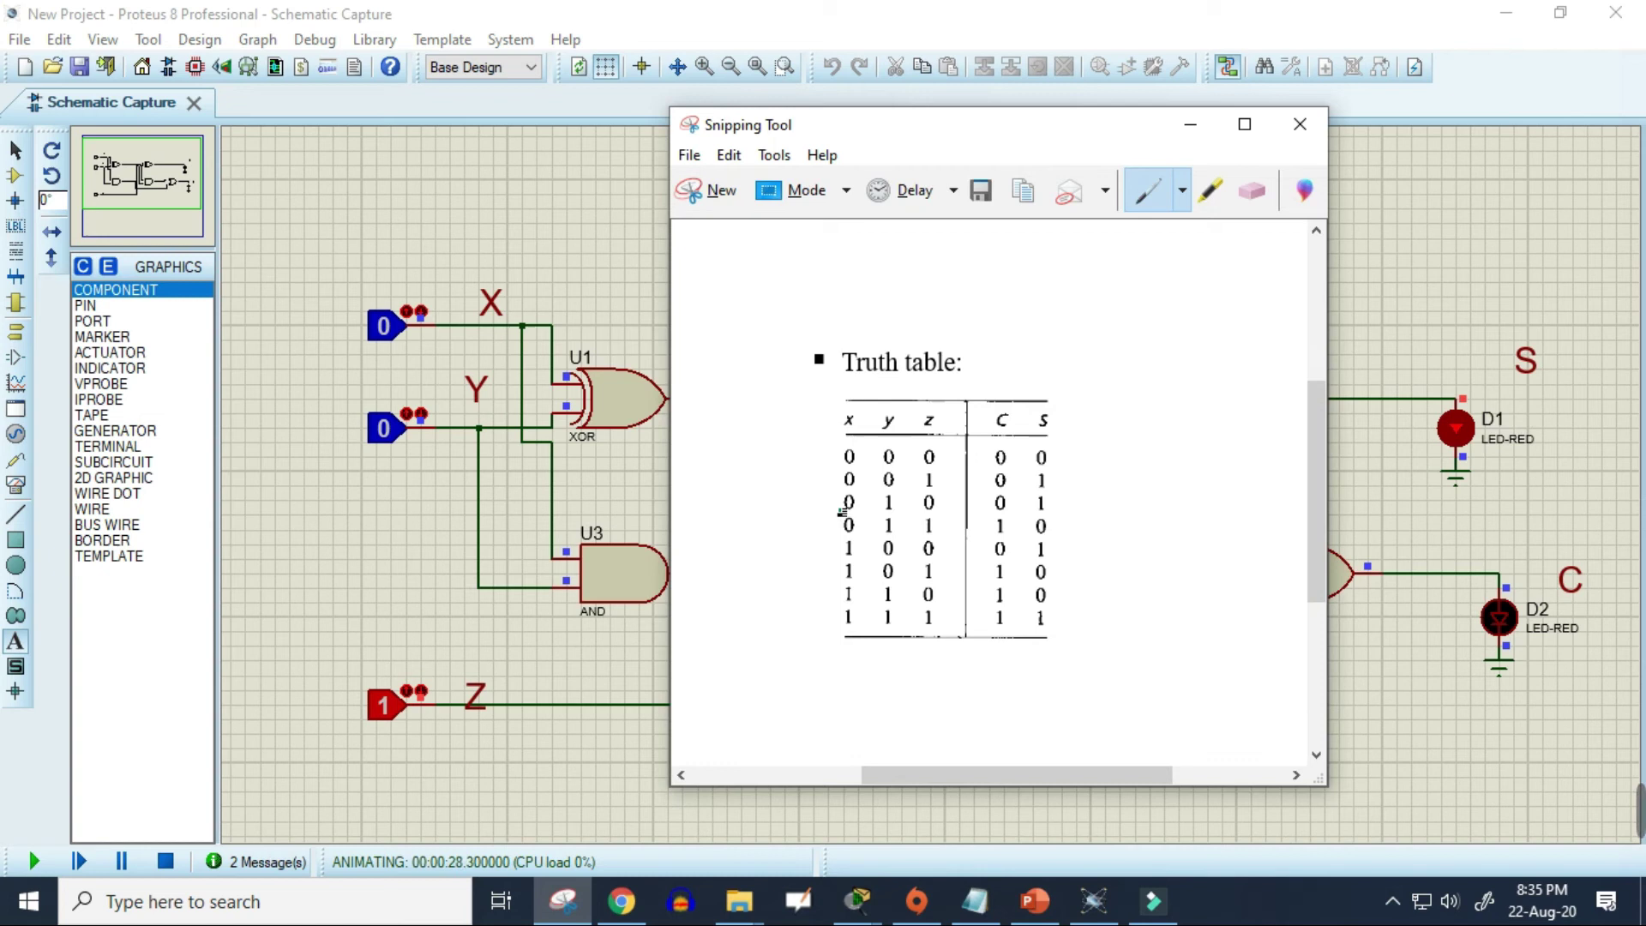
{"action": "left_click", "coordinate": [394, 459]}
{"action": "left_click", "coordinate": [386, 429]}
{"action": "left_click", "coordinate": [385, 704]}
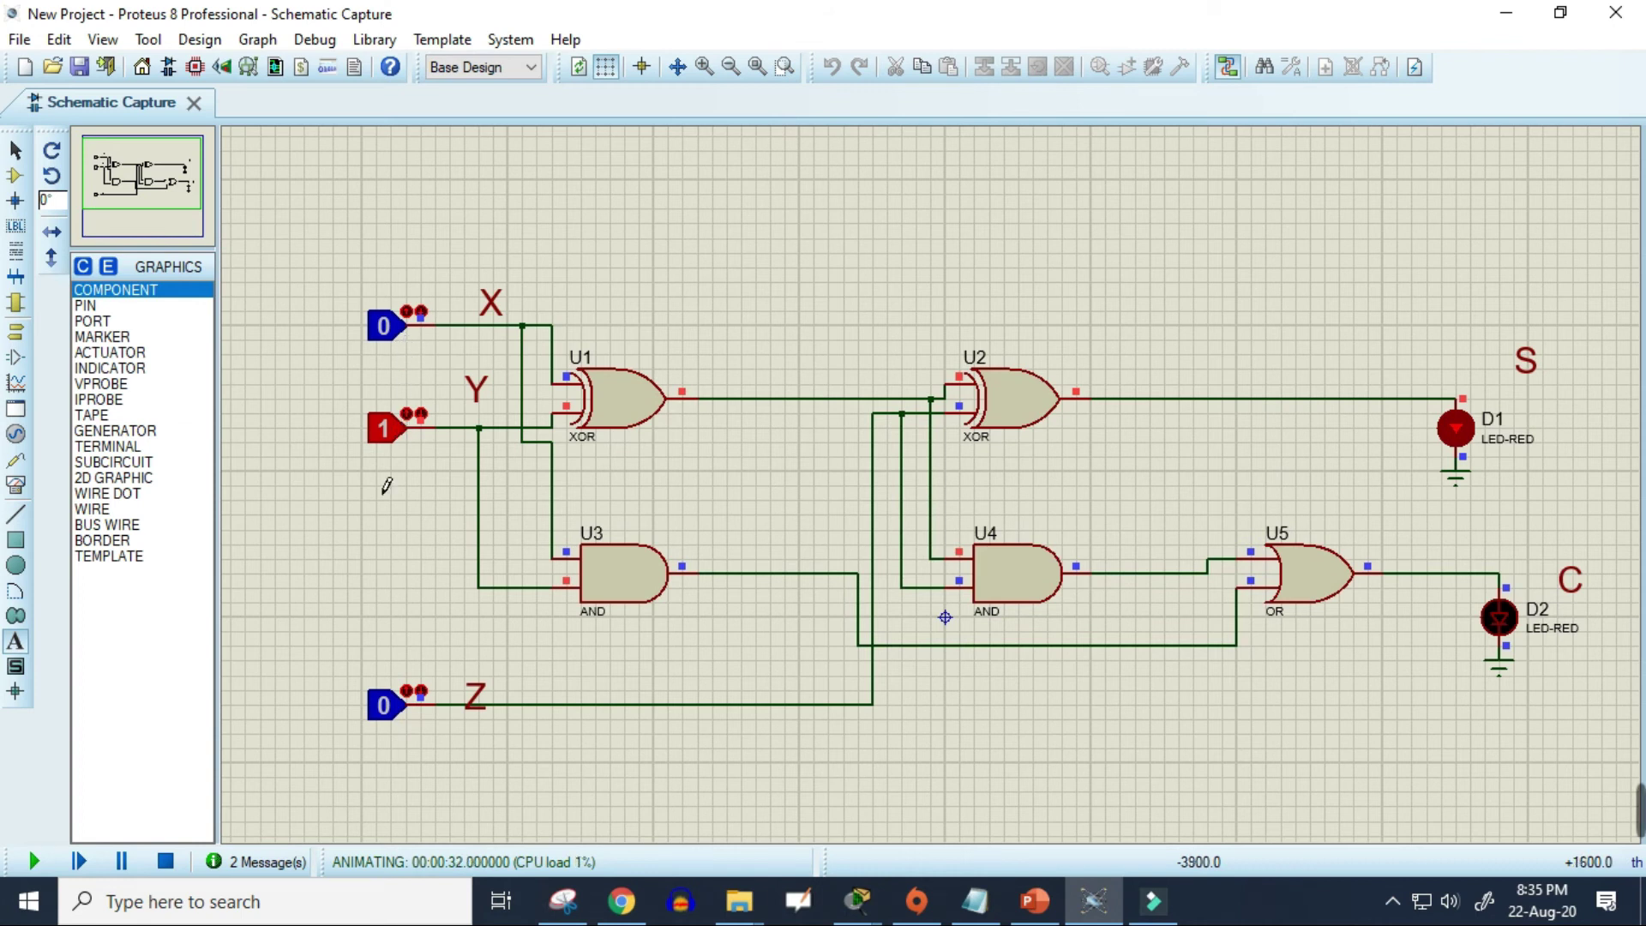
{"action": "left_click", "coordinate": [383, 705]}
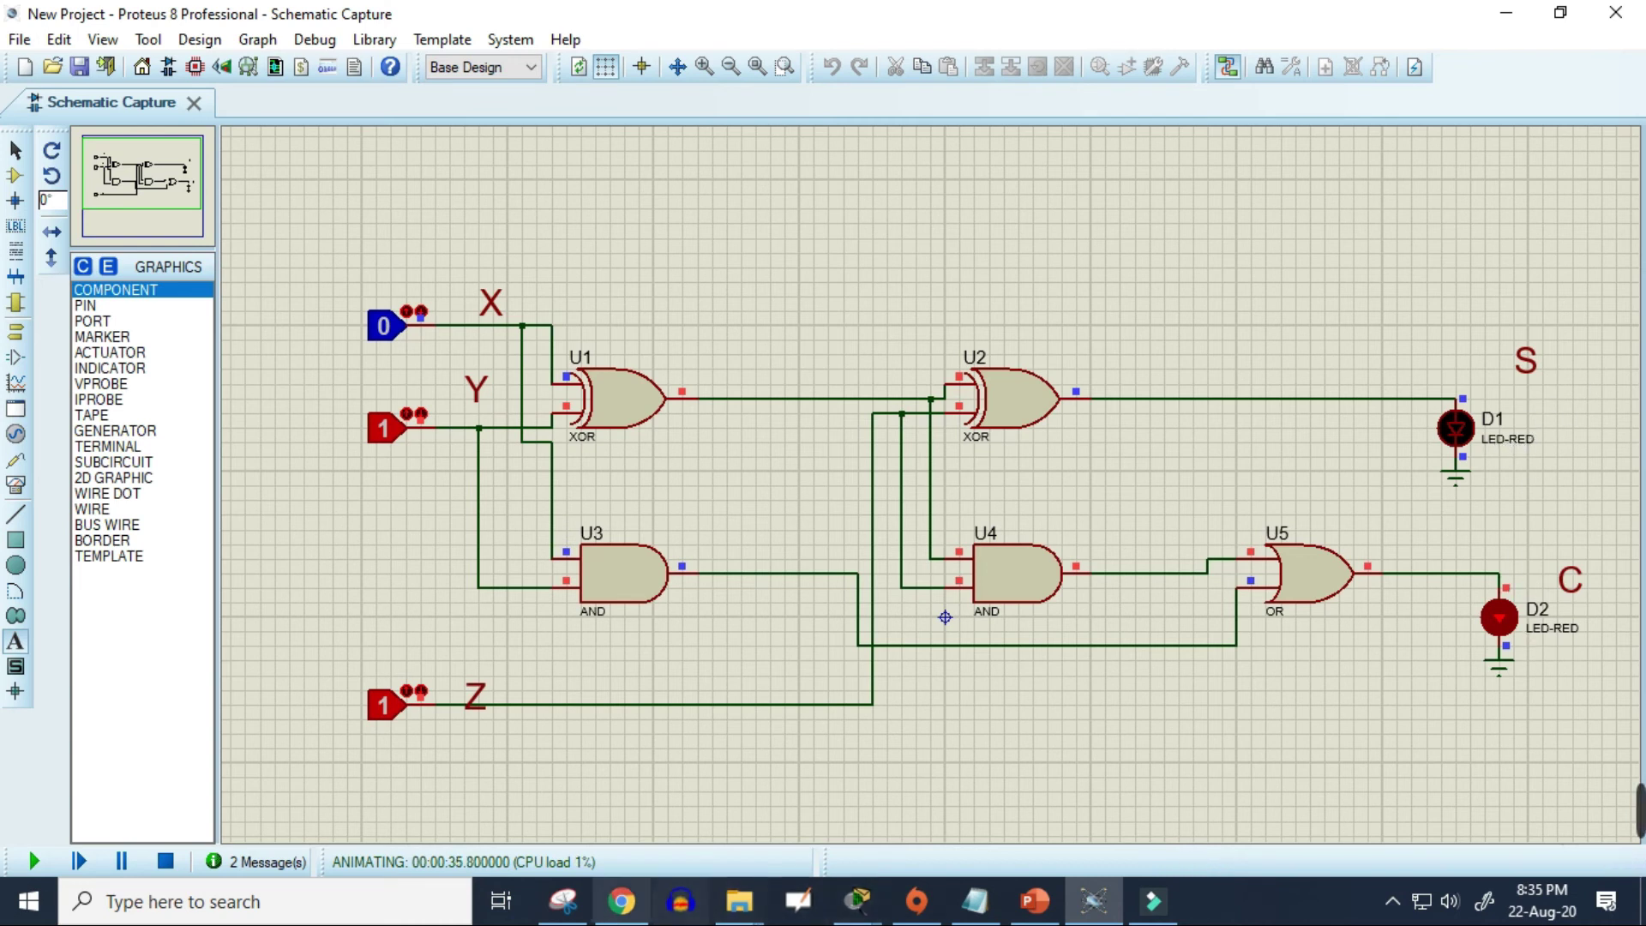
Consult the truth table, set inputs X and Y to 1 and Z to 0, and check that row against the table
{"action": "left_click", "coordinate": [549, 910]}
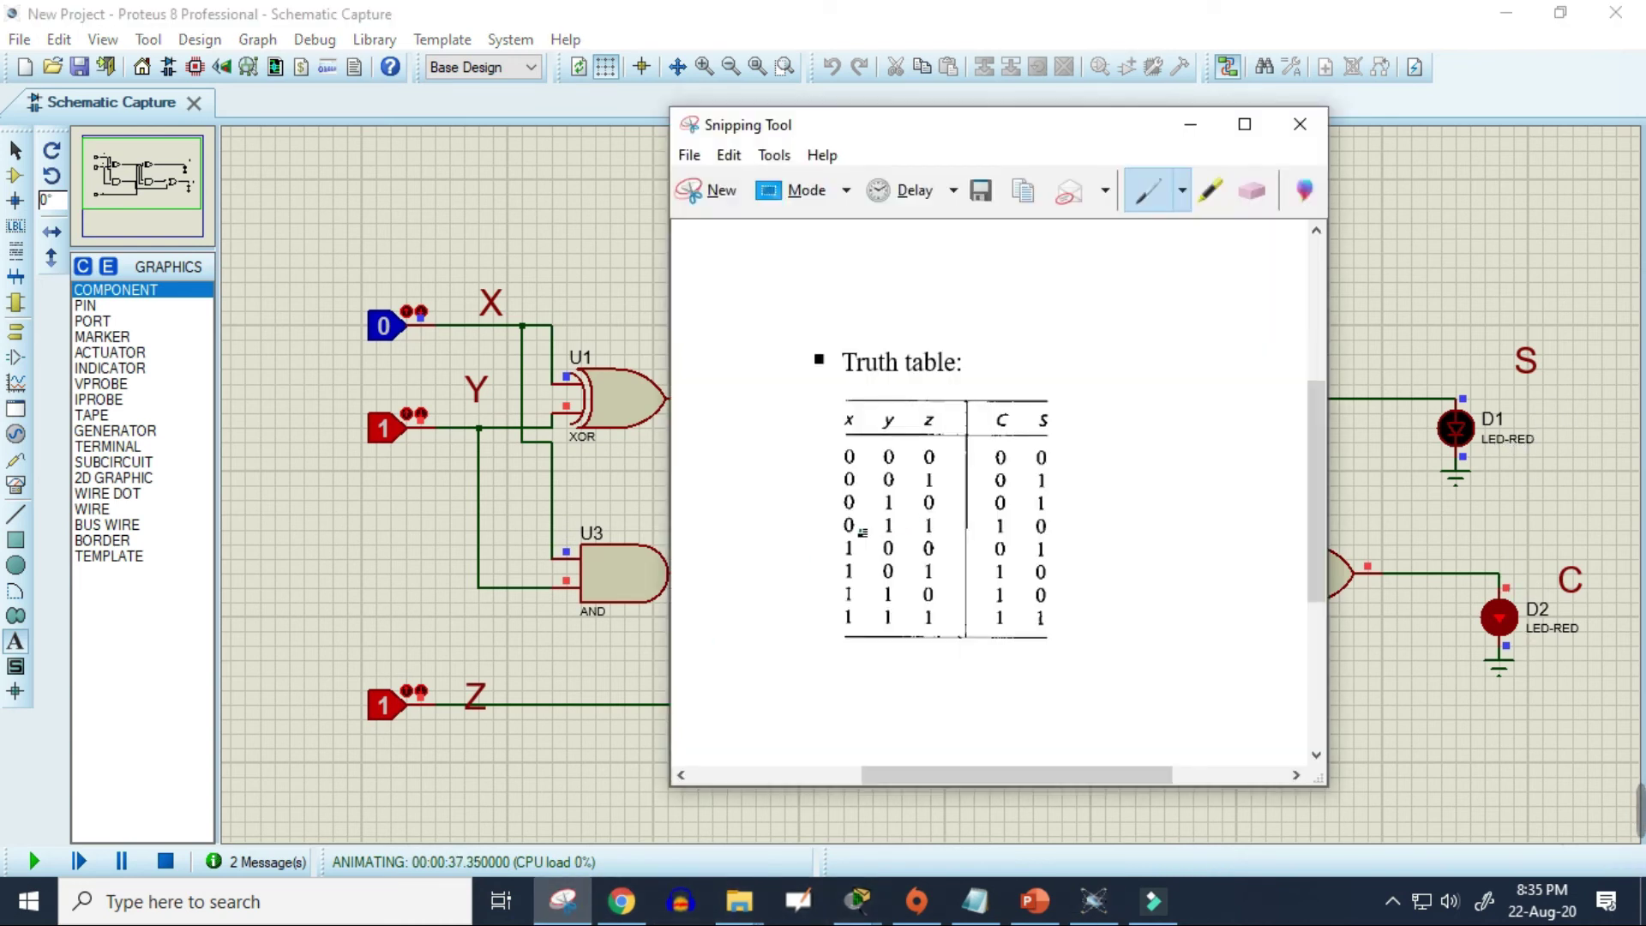
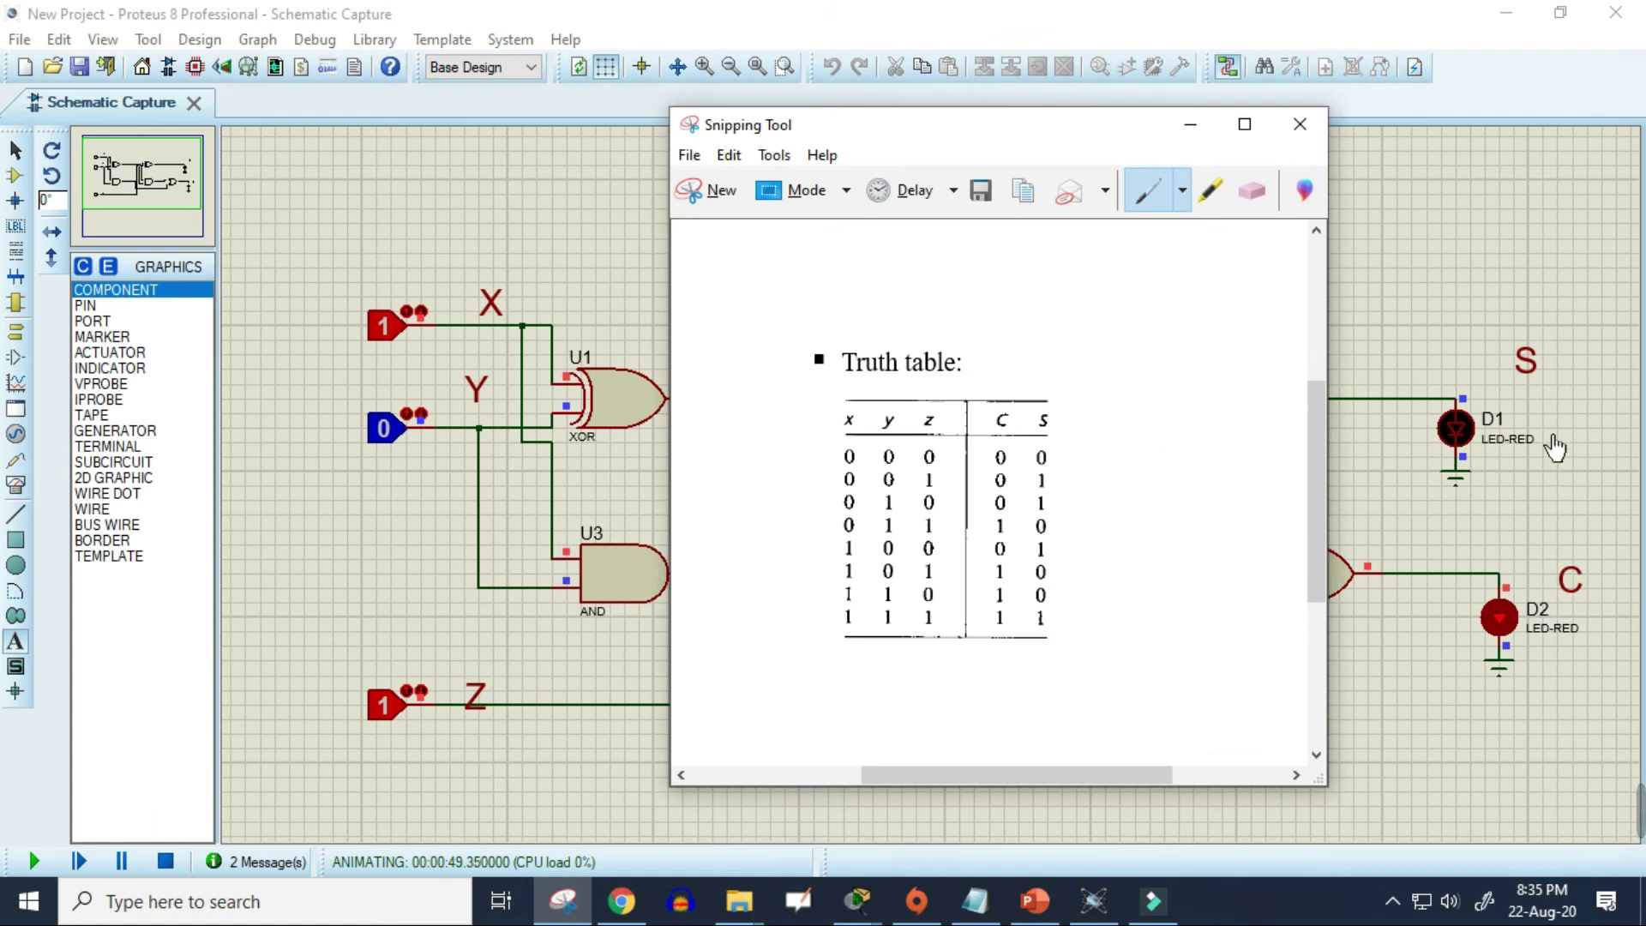
{"action": "left_click", "coordinate": [403, 446]}
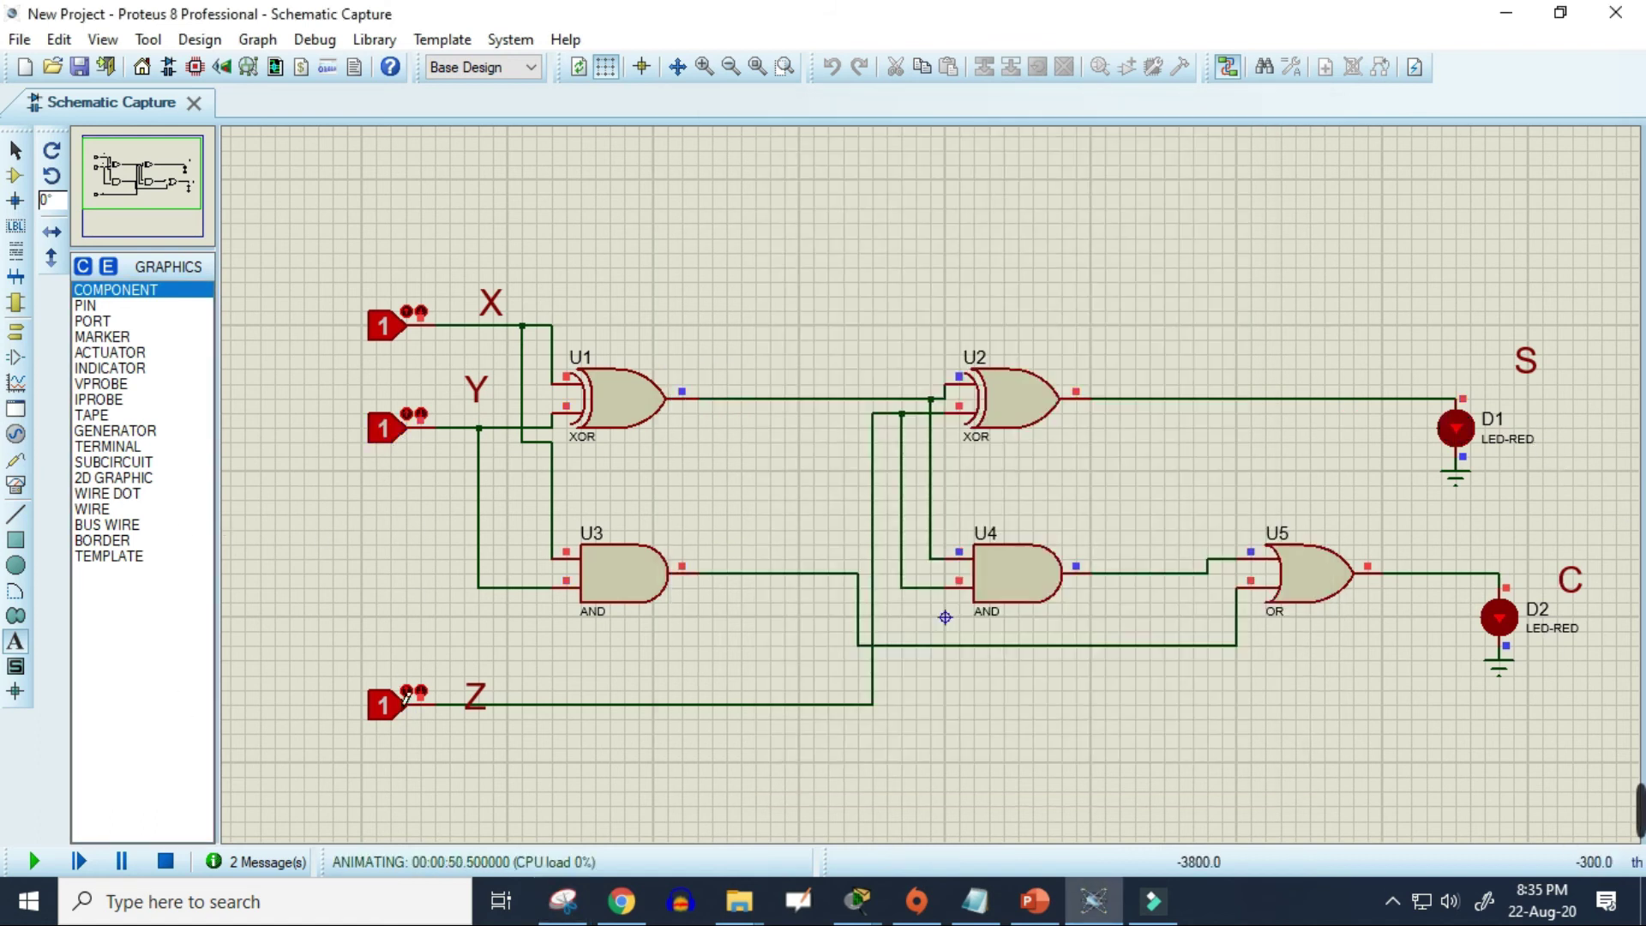
{"action": "left_click", "coordinate": [401, 723]}
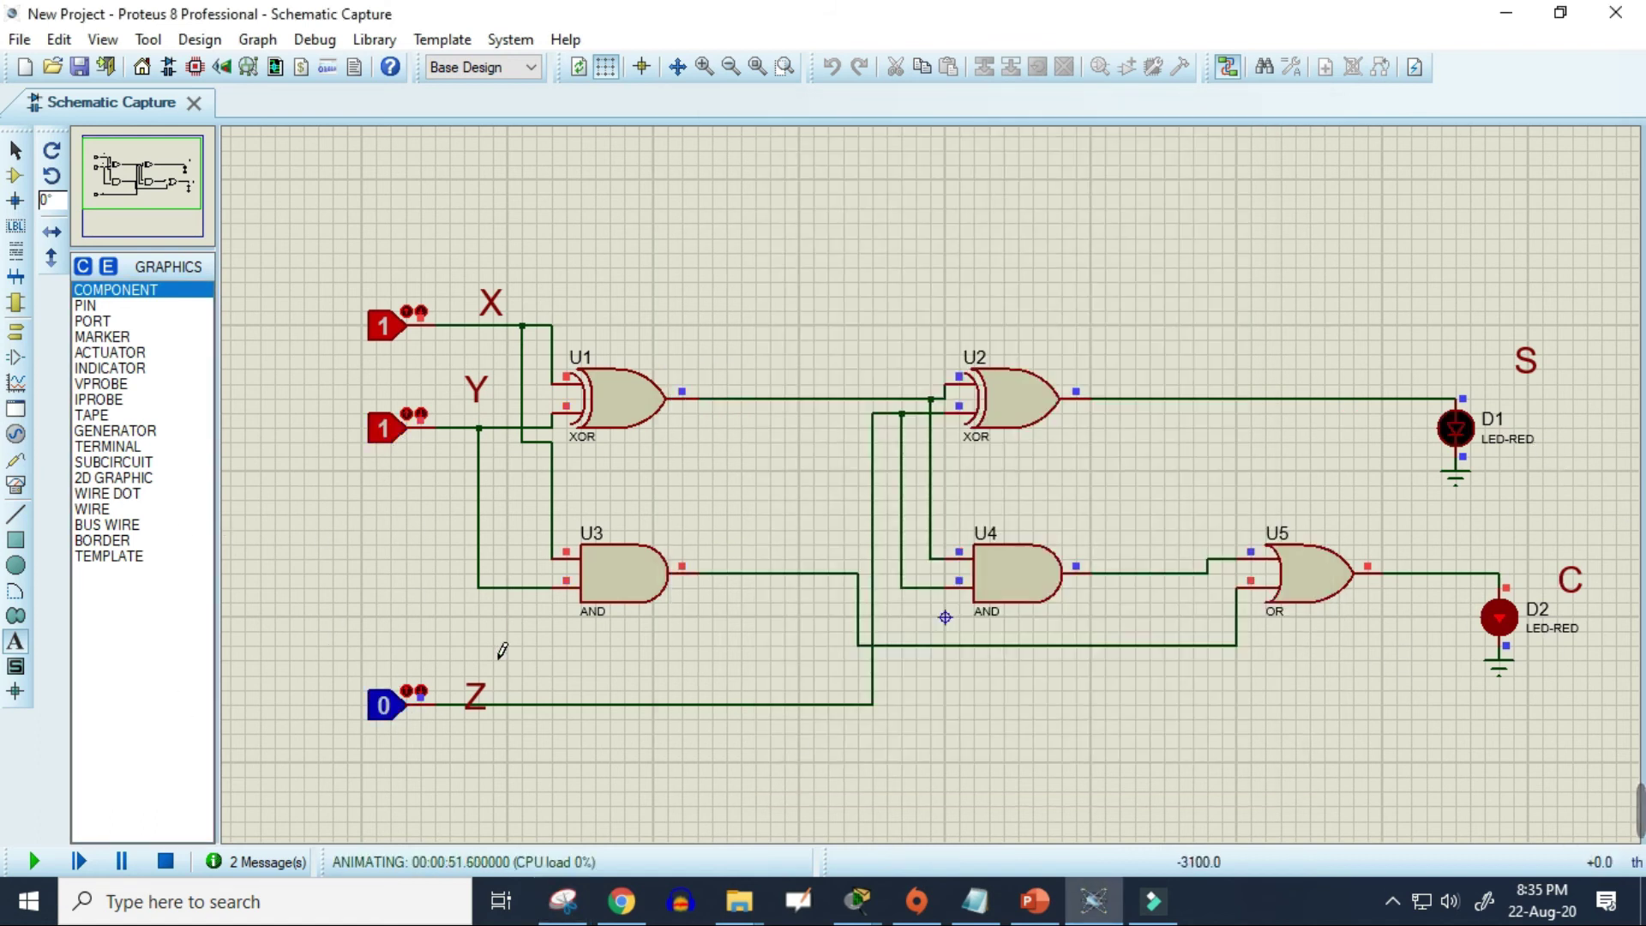
{"action": "left_click", "coordinate": [558, 898]}
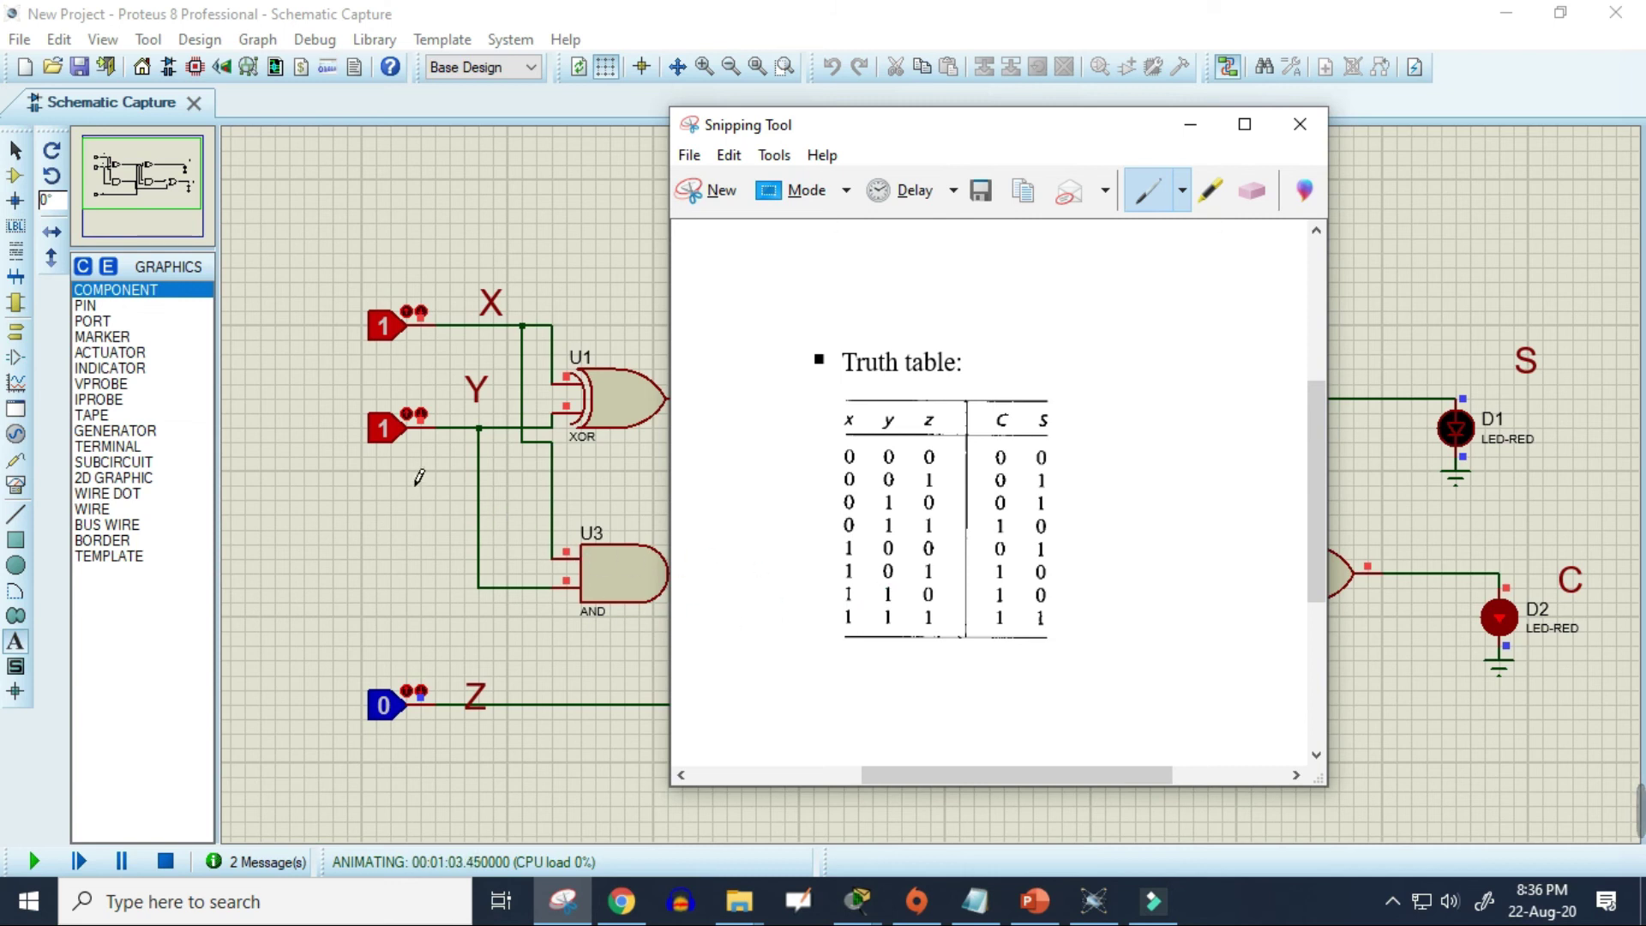
Test the row with X at 1, Y at 0 and Z at 1, and finally set Y to 1 for the all-ones row
{"action": "left_click", "coordinate": [397, 435]}
{"action": "left_click", "coordinate": [394, 719]}
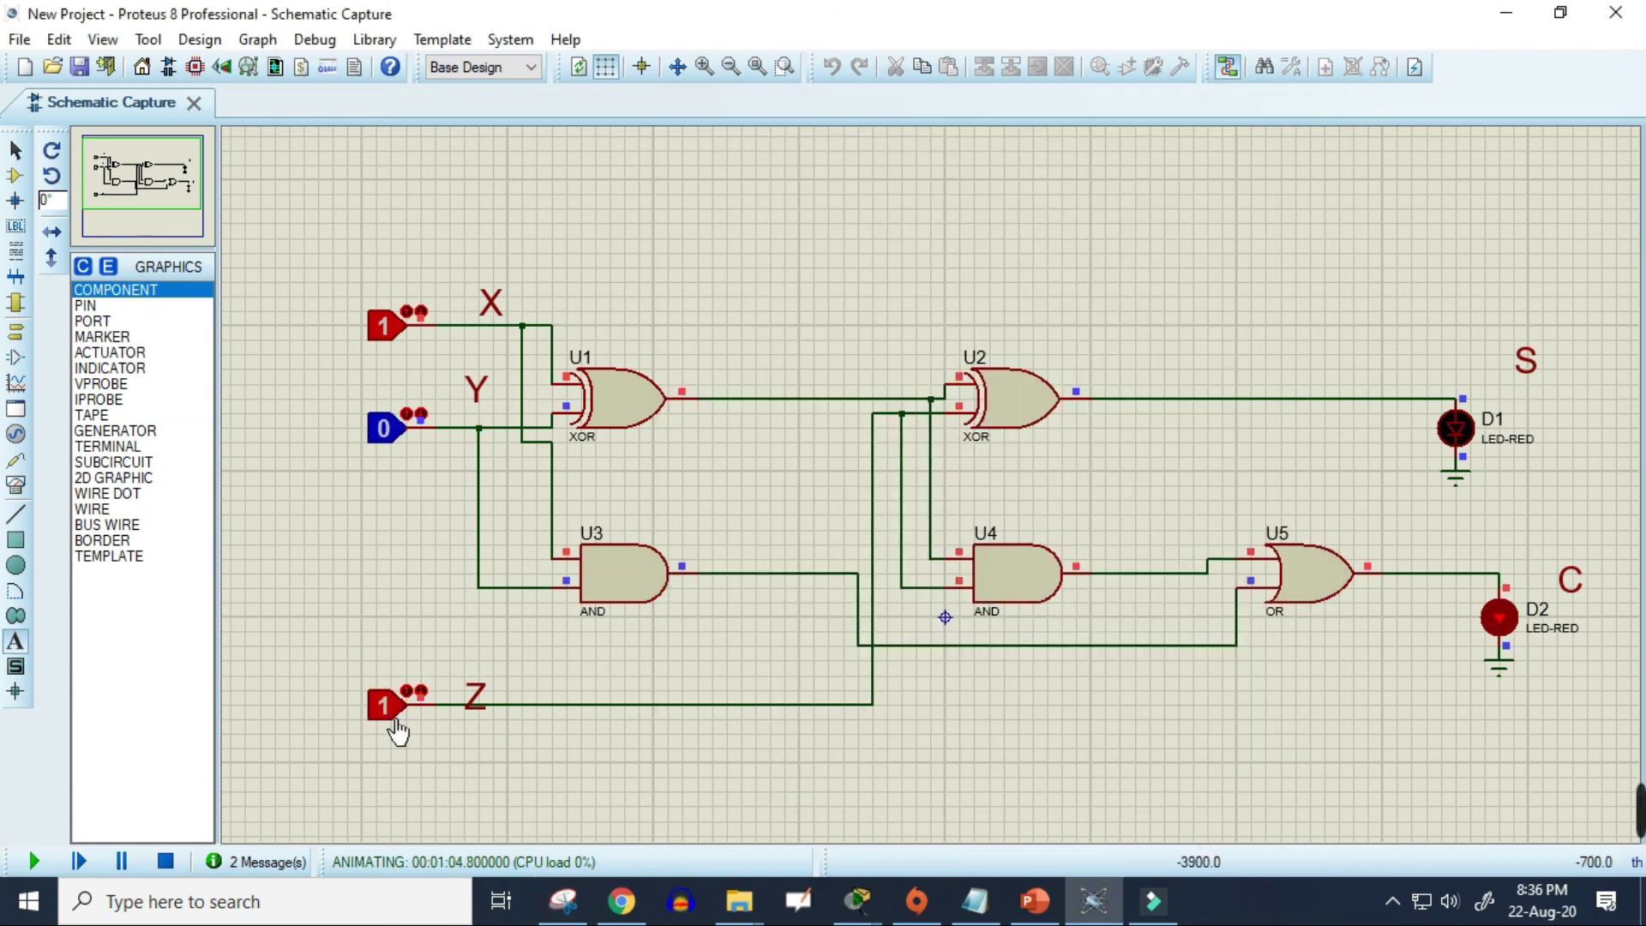
{"action": "left_click", "coordinate": [401, 439]}
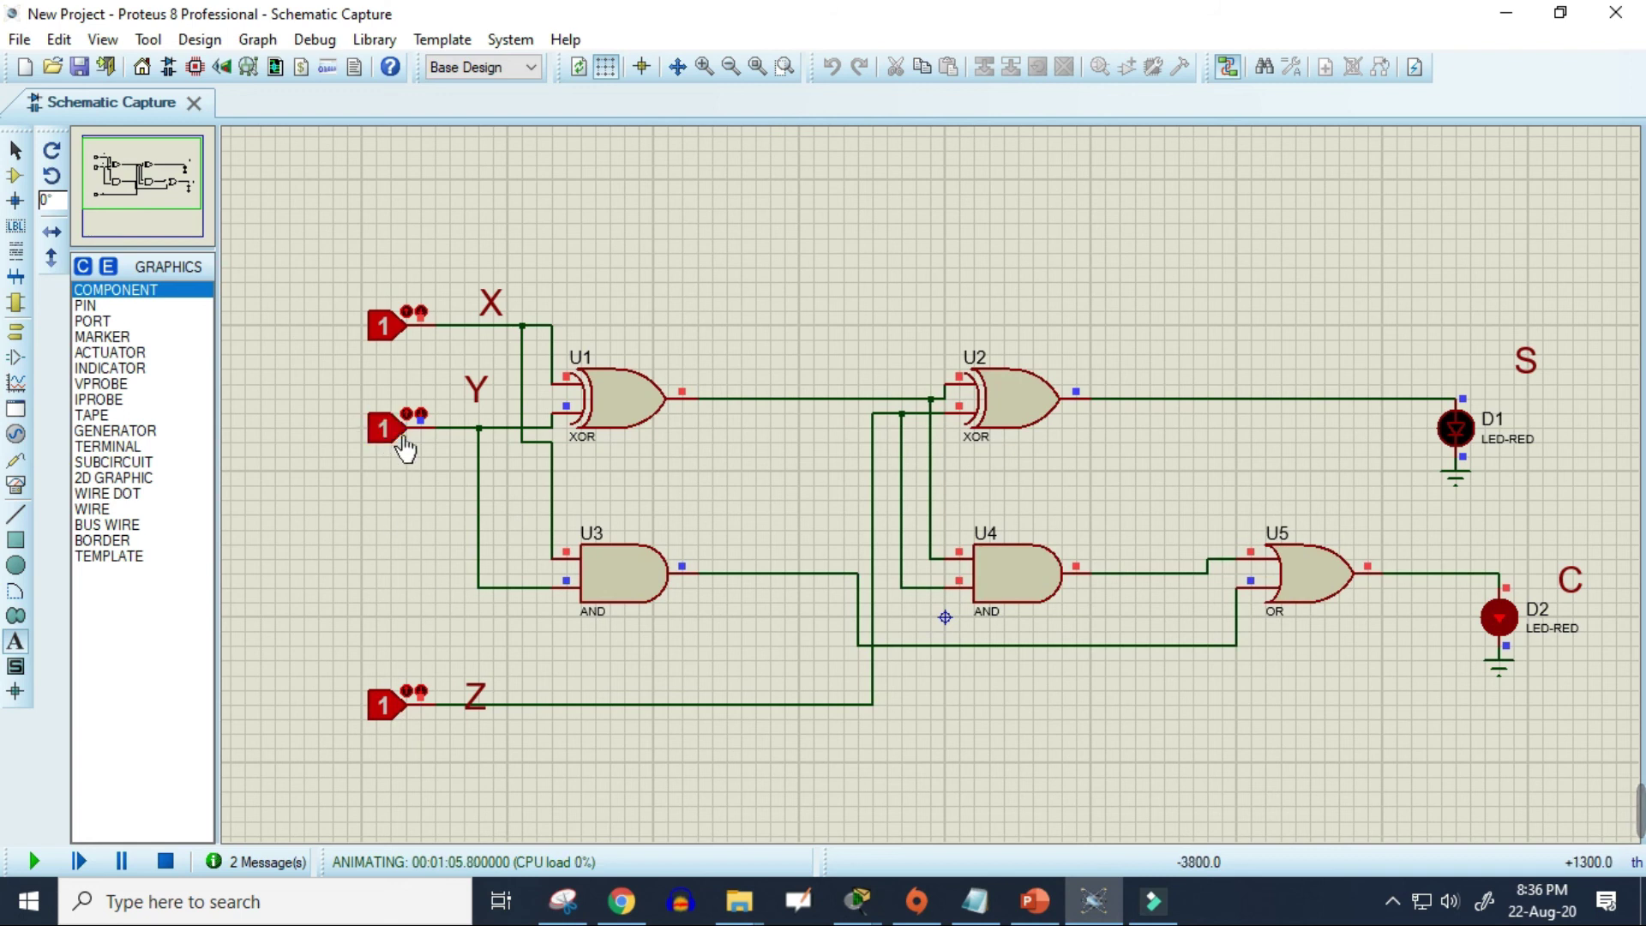
Compare the S and C LEDs for the all-ones inputs with the truth table in Snipping Tool, and minimize its window
{"action": "left_click", "coordinate": [563, 900]}
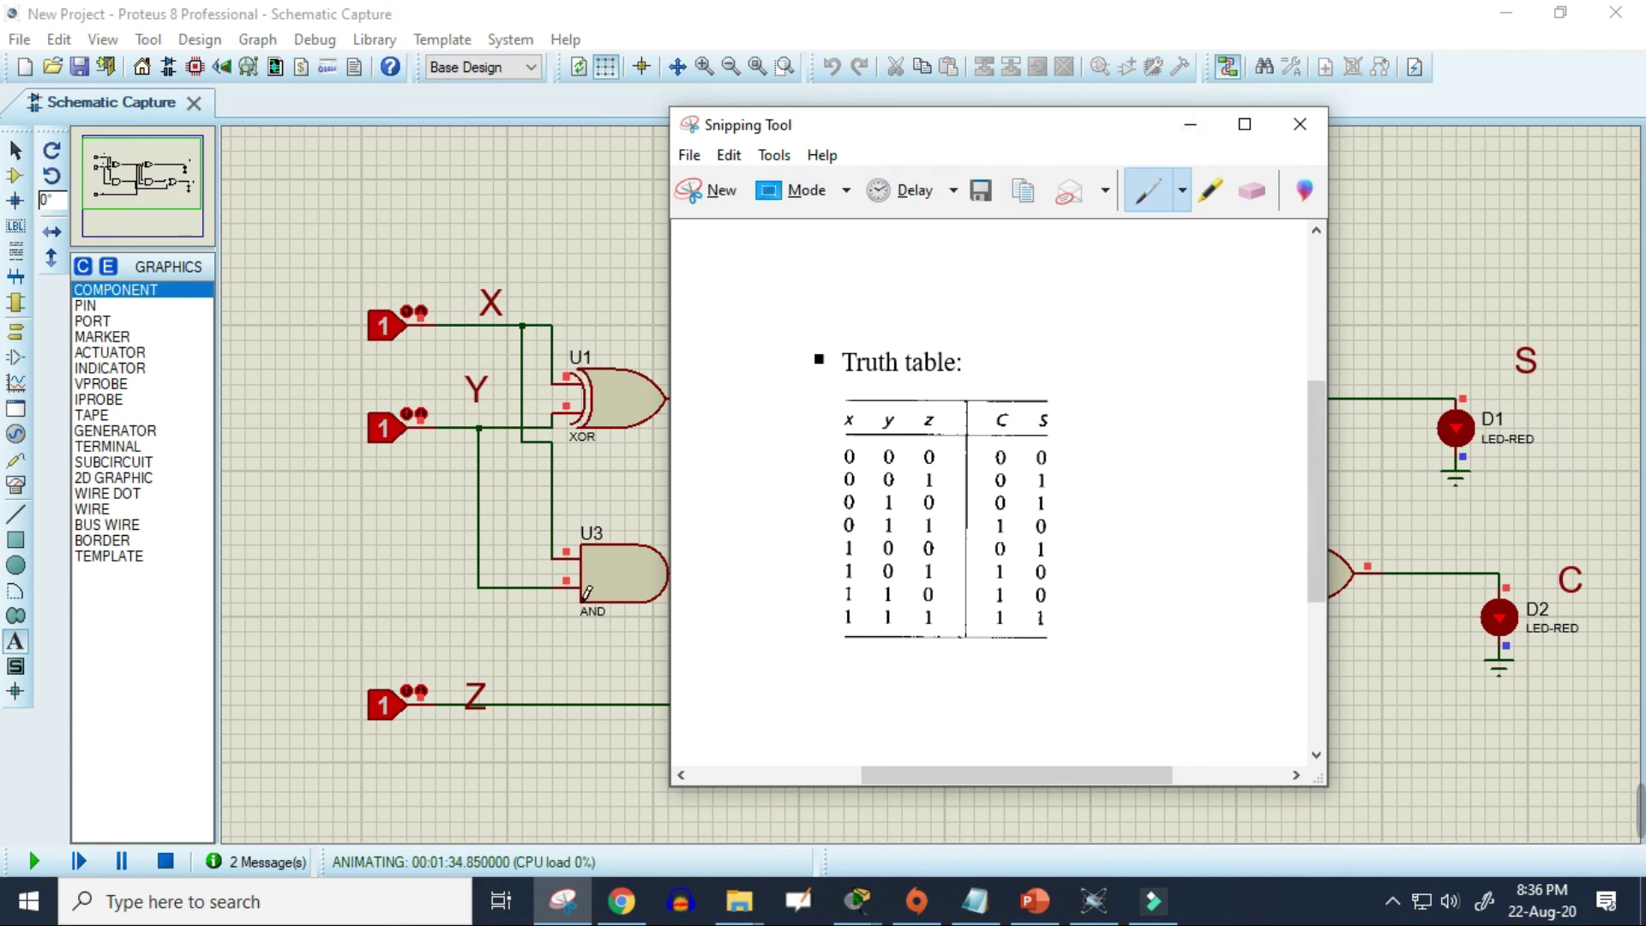
{"action": "mouse_move", "coordinate": [849, 140]}
{"action": "left_mouse_down"}
{"action": "mouse_move", "coordinate": [738, 515]}
{"action": "mouse_move", "coordinate": [760, 672]}
{"action": "mouse_move", "coordinate": [852, 128]}
{"action": "left_mouse_up"}
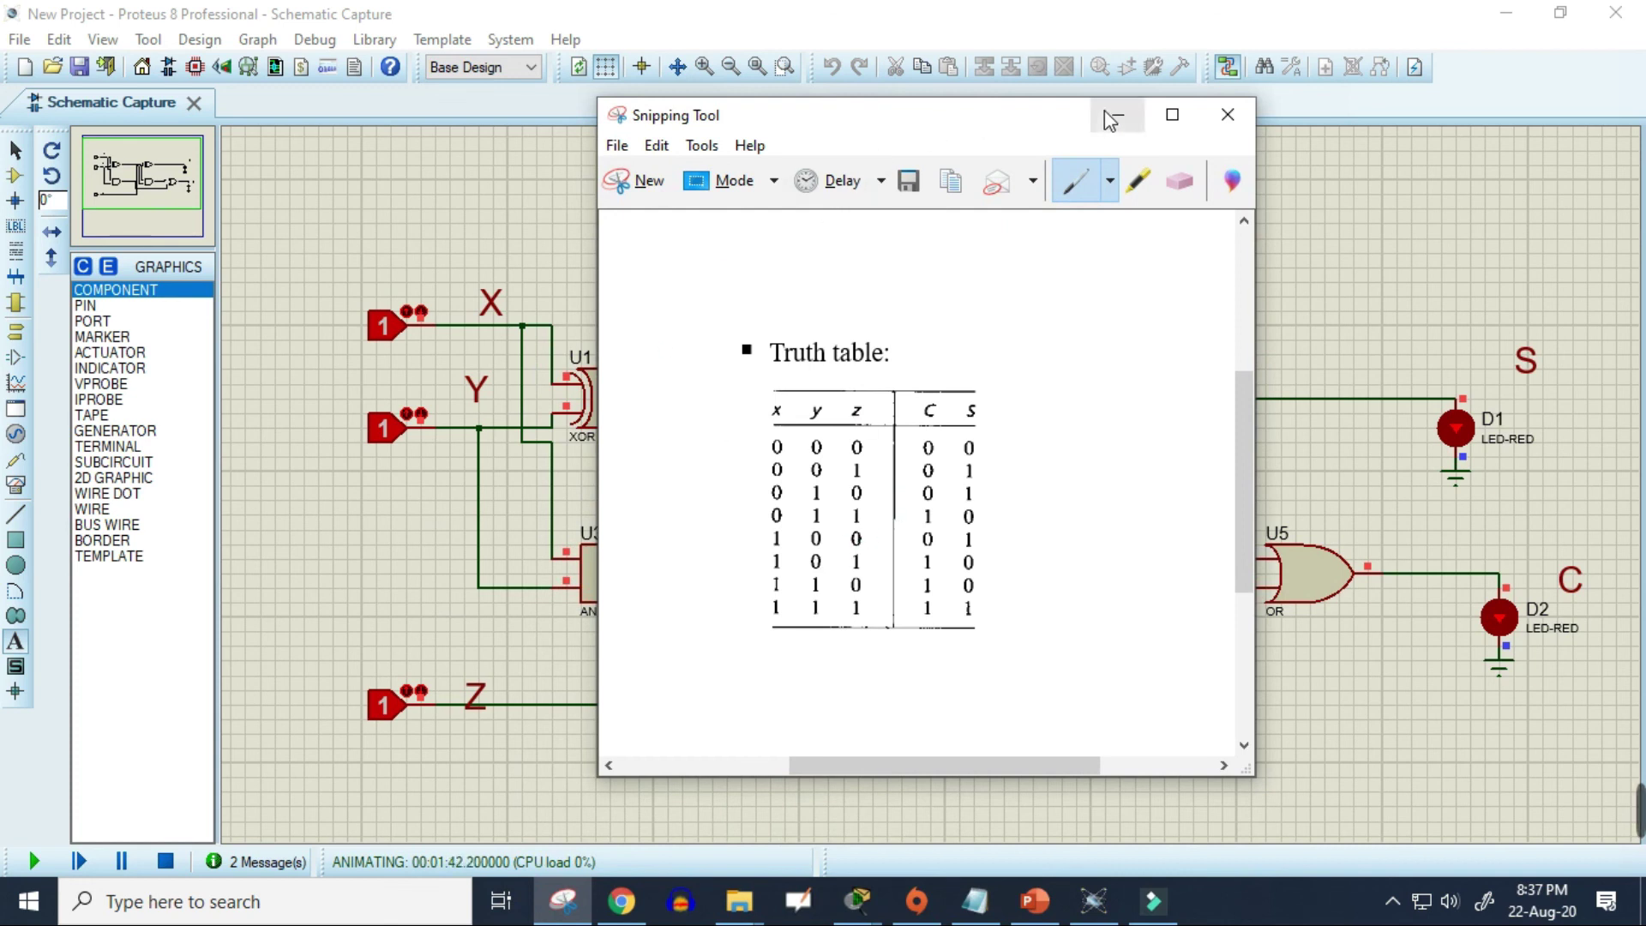
{"action": "left_click_drag", "start_coordinate": [896, 132], "coordinate": [875, 161]}
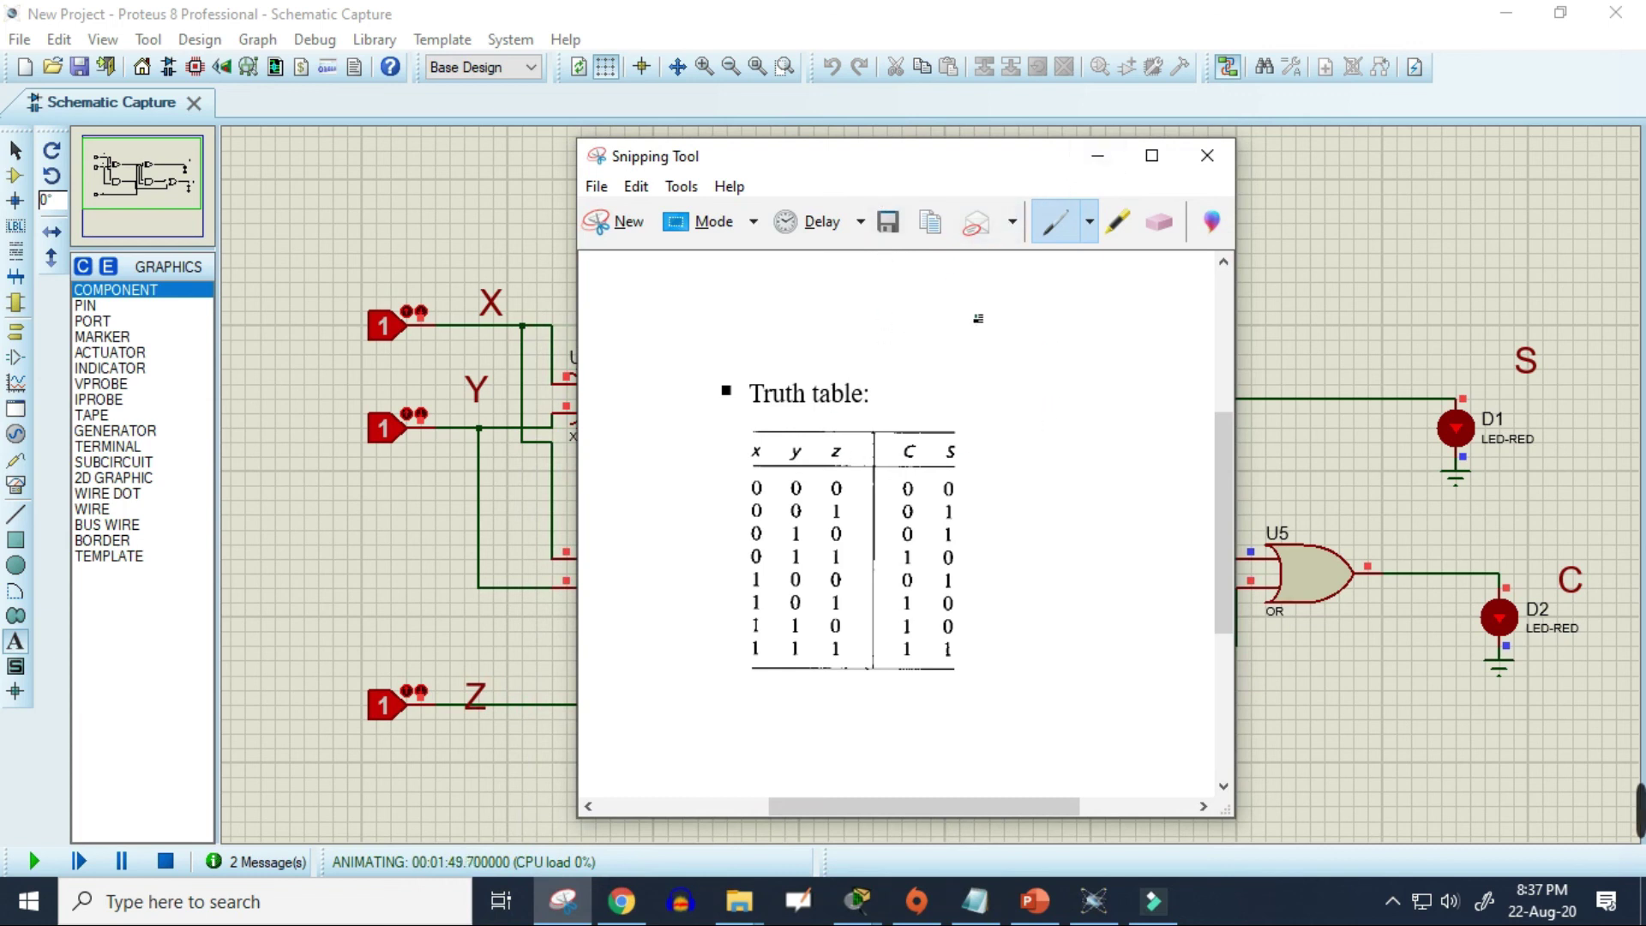
{"action": "left_click", "coordinate": [1096, 159]}
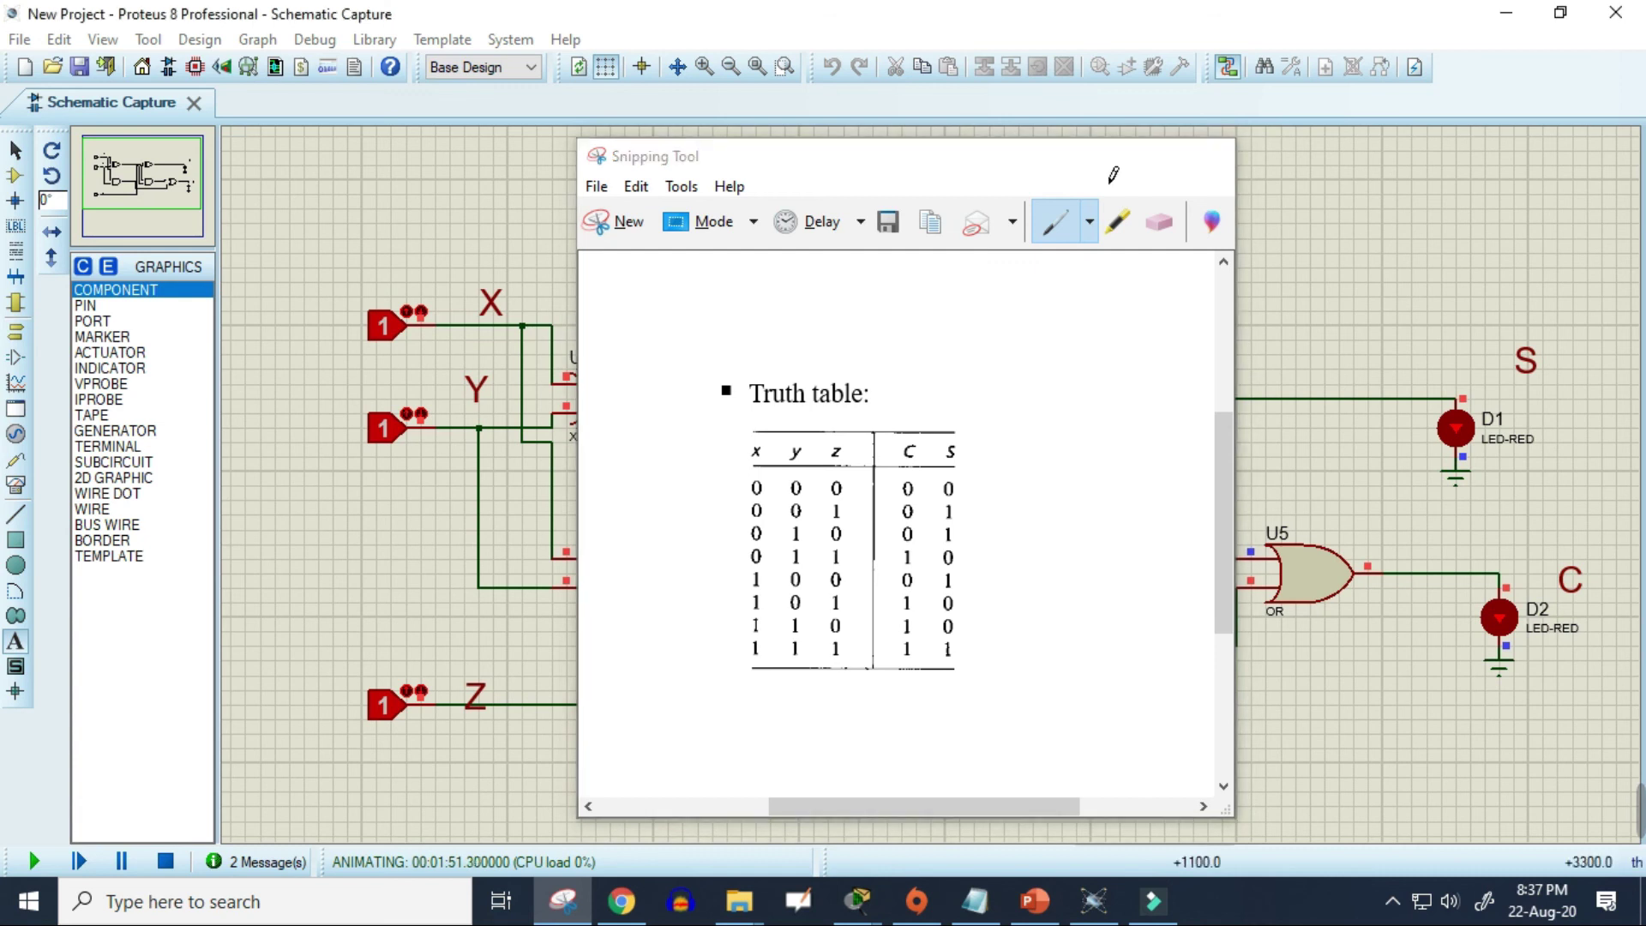